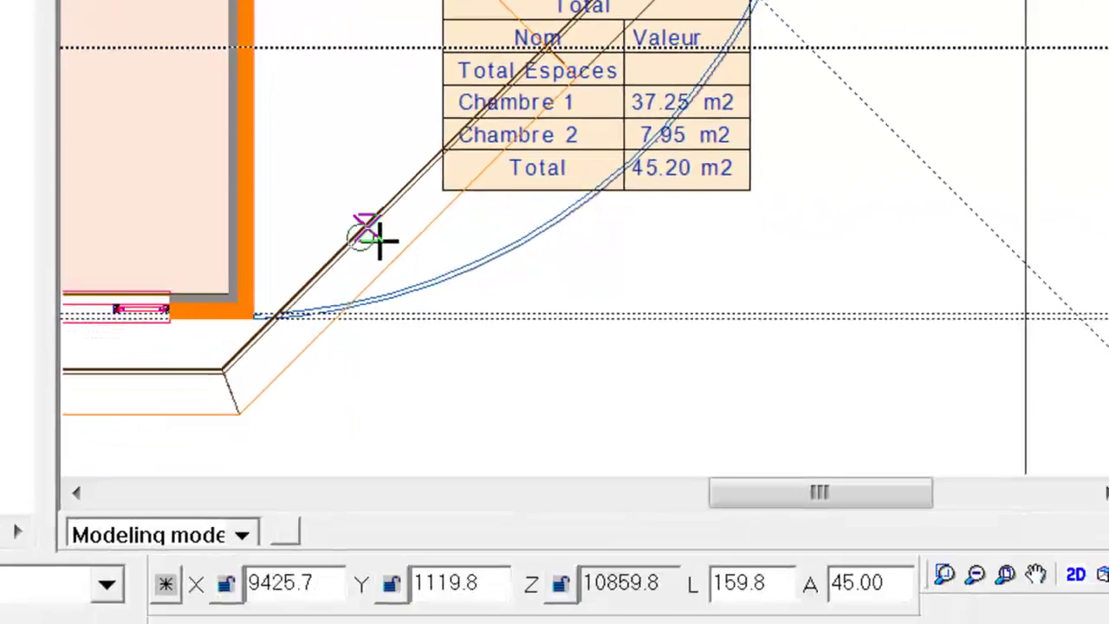
Place a round column outside the recessed facade and switch to the front elevation to define its height
right_click(378, 240)
left_click(503, 326)
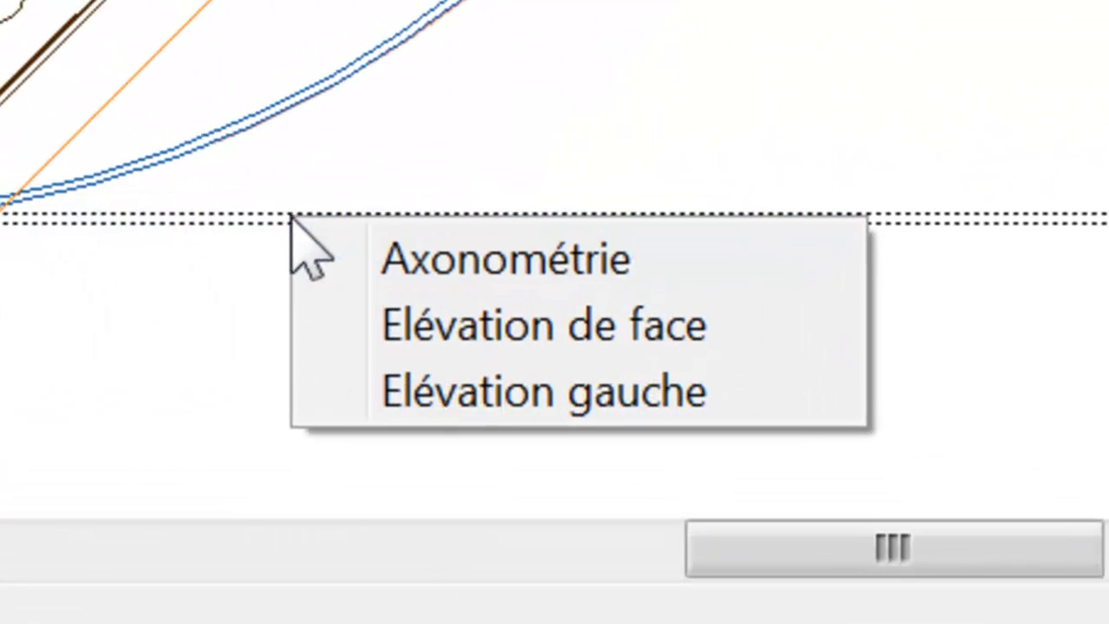
left_click(619, 326)
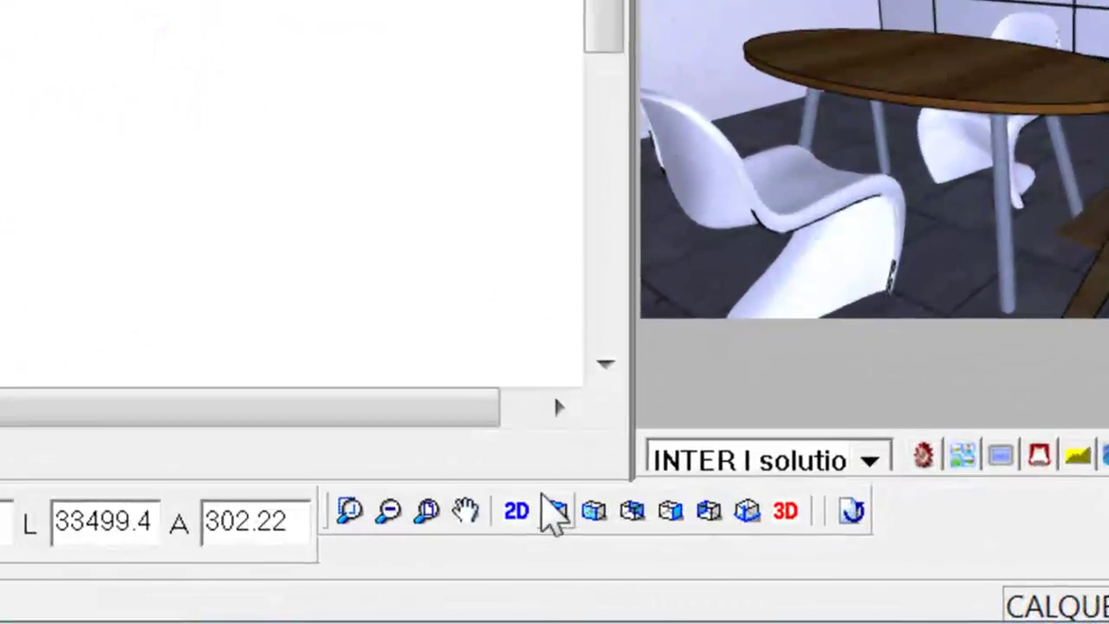
Return to the plan view and draw a three-point guide circle through the wall corners at the ends of the curved balcony
left_click(554, 512)
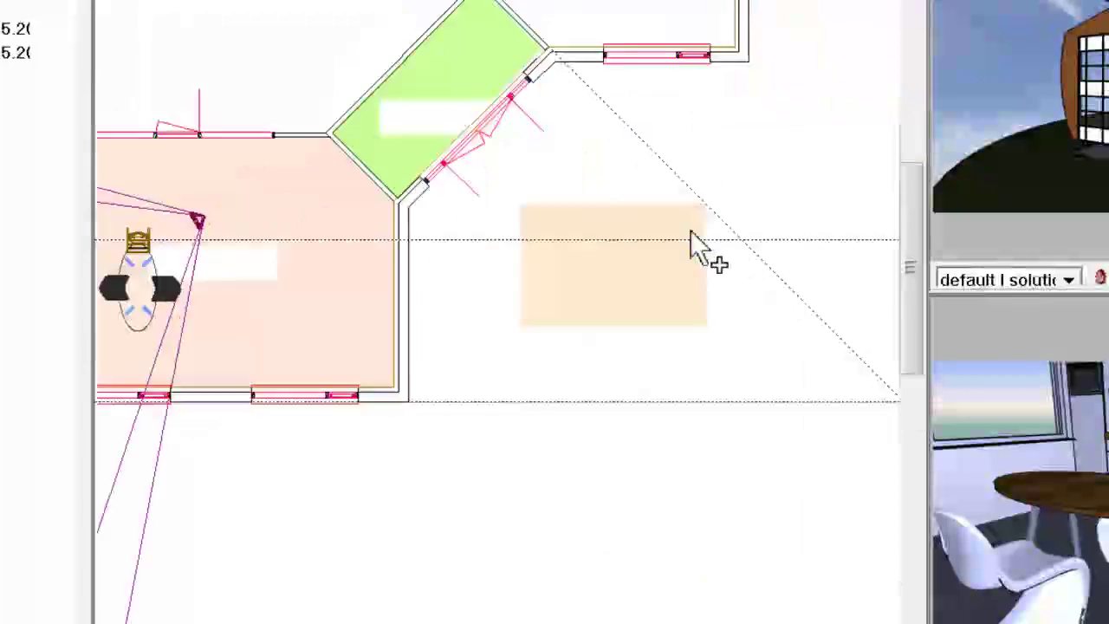
scroll(691, 231, "up", 1)
middle_click_drag(554, 222, 646, 314)
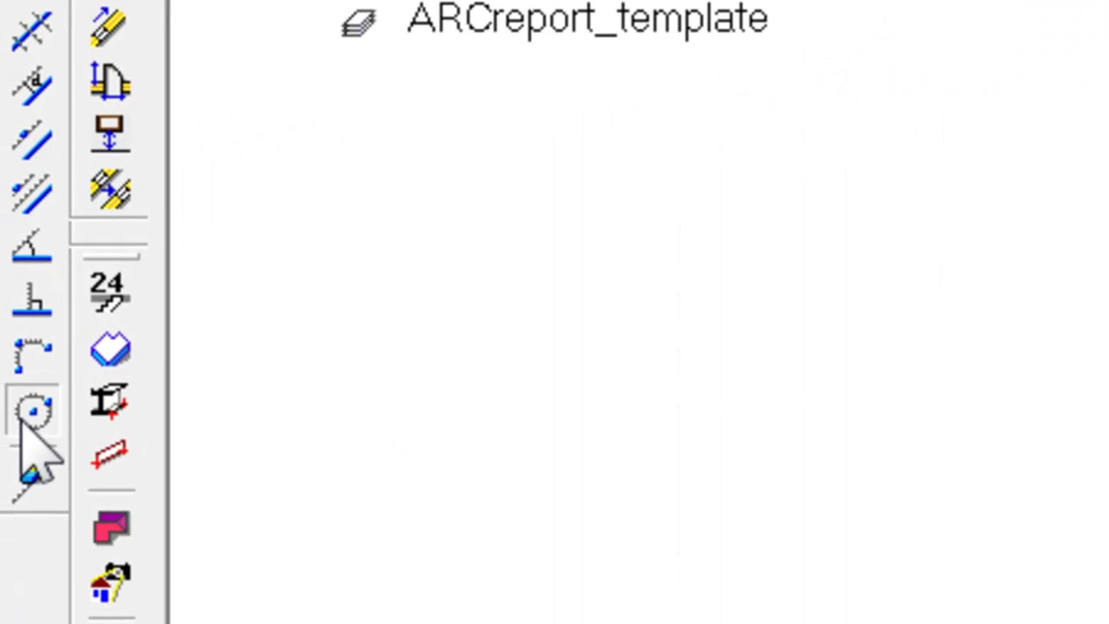
left_click(28, 414)
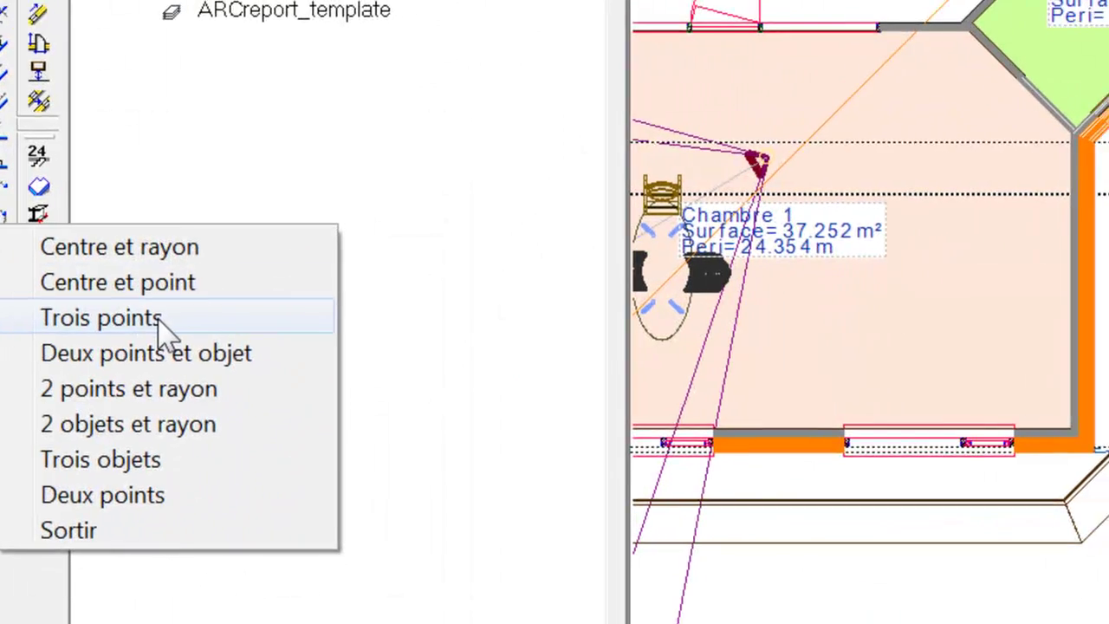
left_click(182, 318)
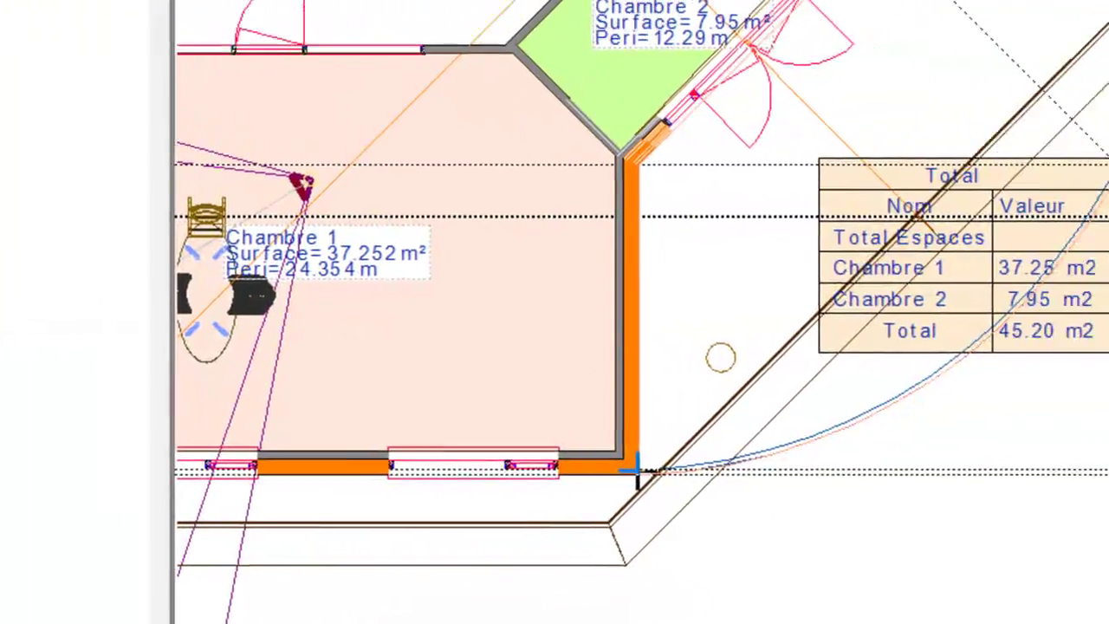
left_click(637, 471)
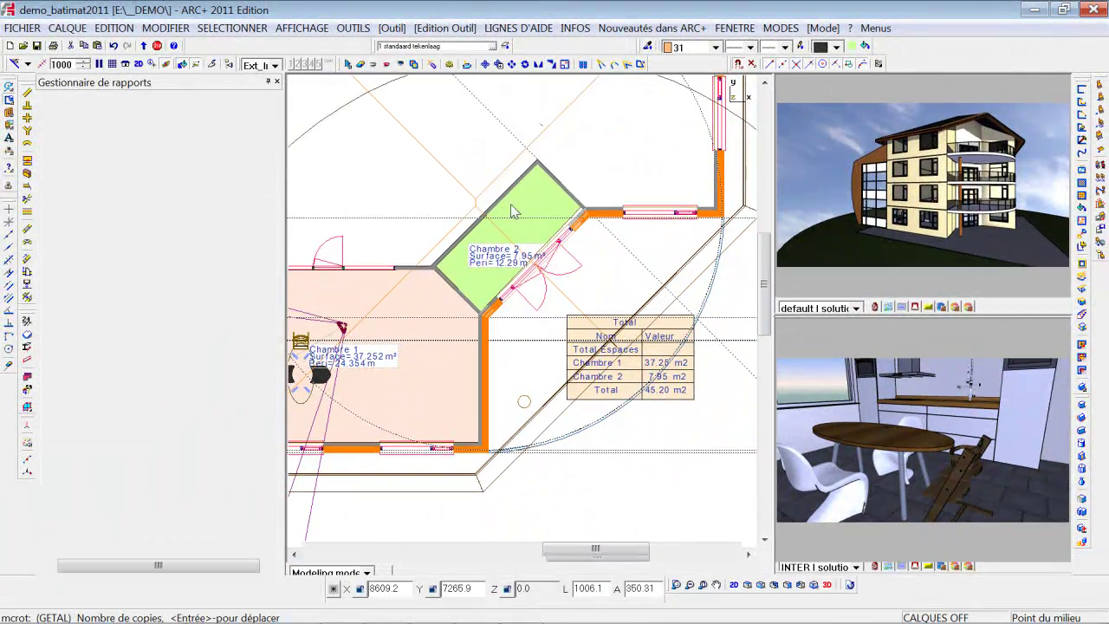
Make 5 rotated copies of the round column along the curved balcony
type("5")
key("Return")
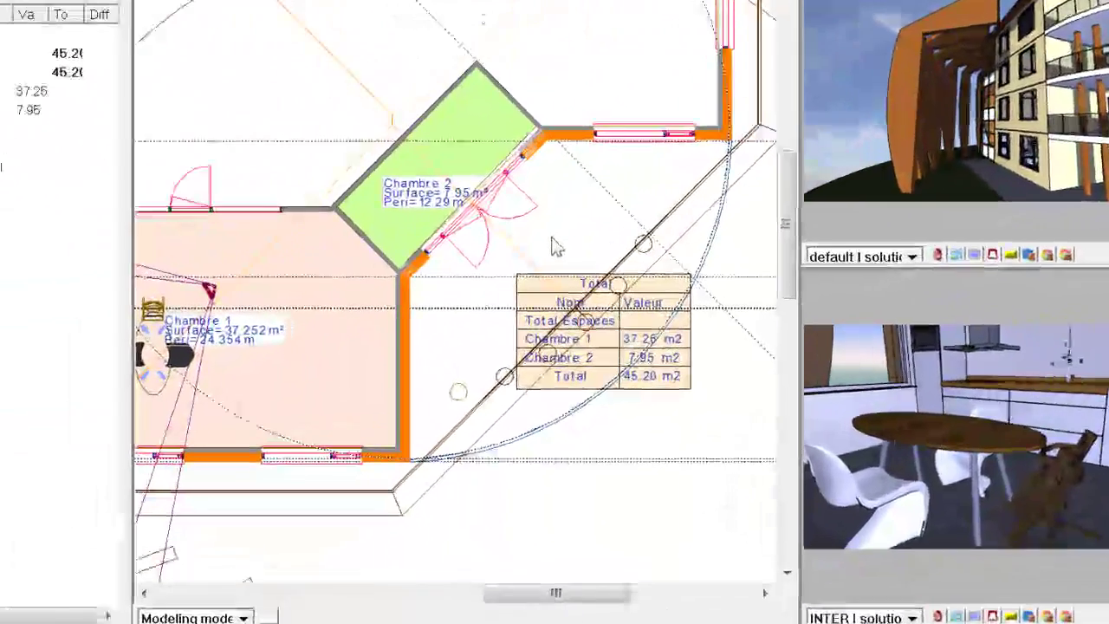
right_click(548, 272)
key("Escape")
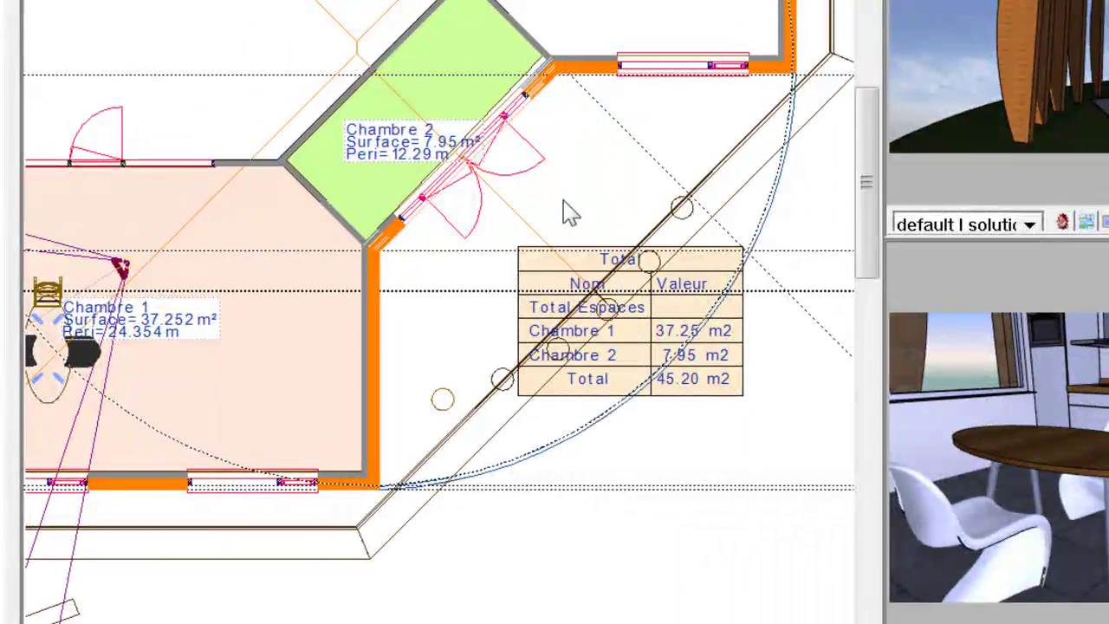
Delete the angled fins fanning around the building's west and south sides, keeping the two straight ones
scroll(565, 199, "down", 5)
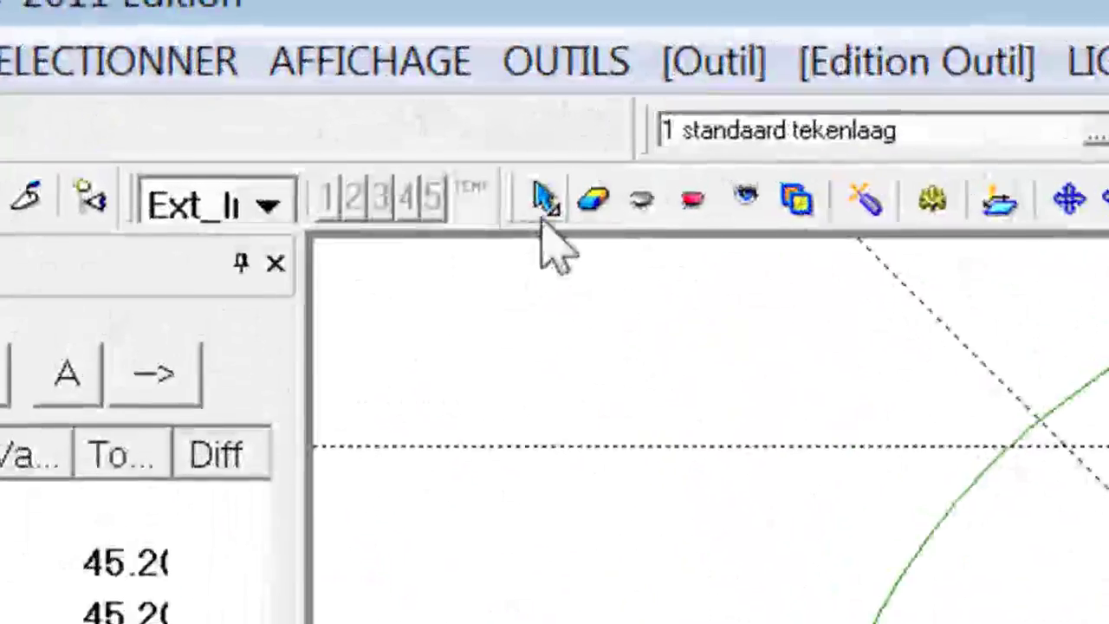
left_click(543, 215)
left_click_drag(309, 150, 347, 417)
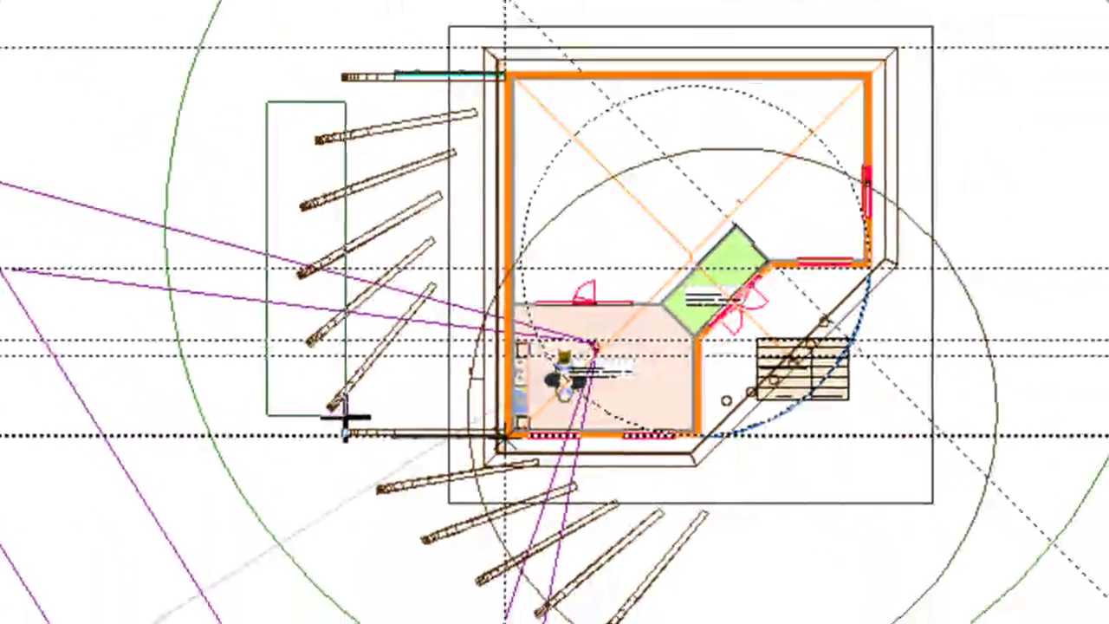
left_click_drag(342, 473, 367, 521, "shift")
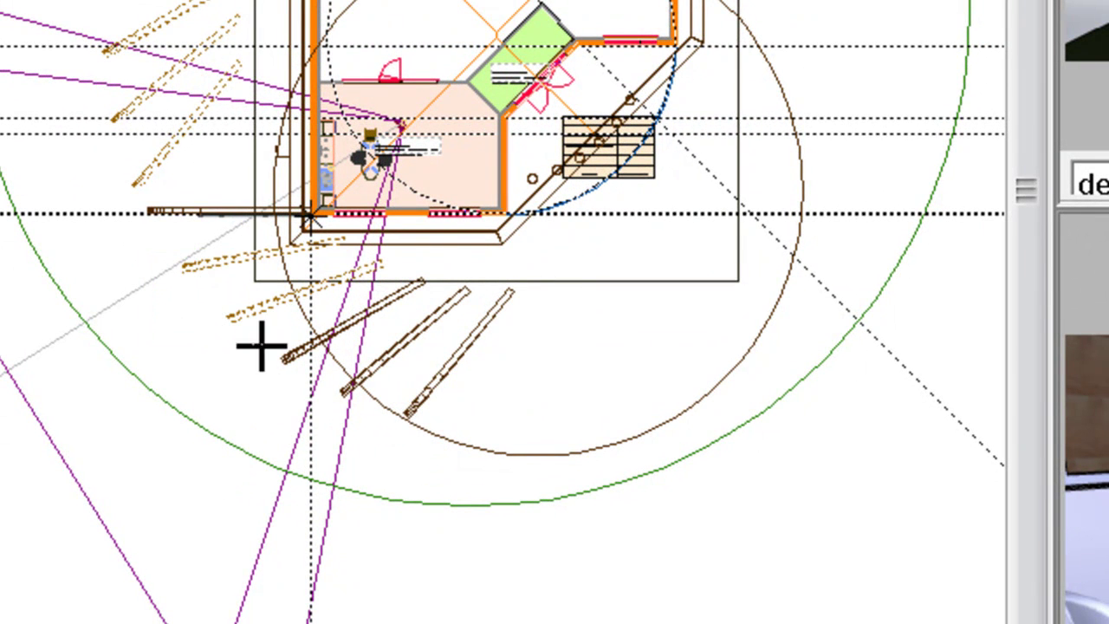
left_click_drag(449, 398, 479, 411, "shift")
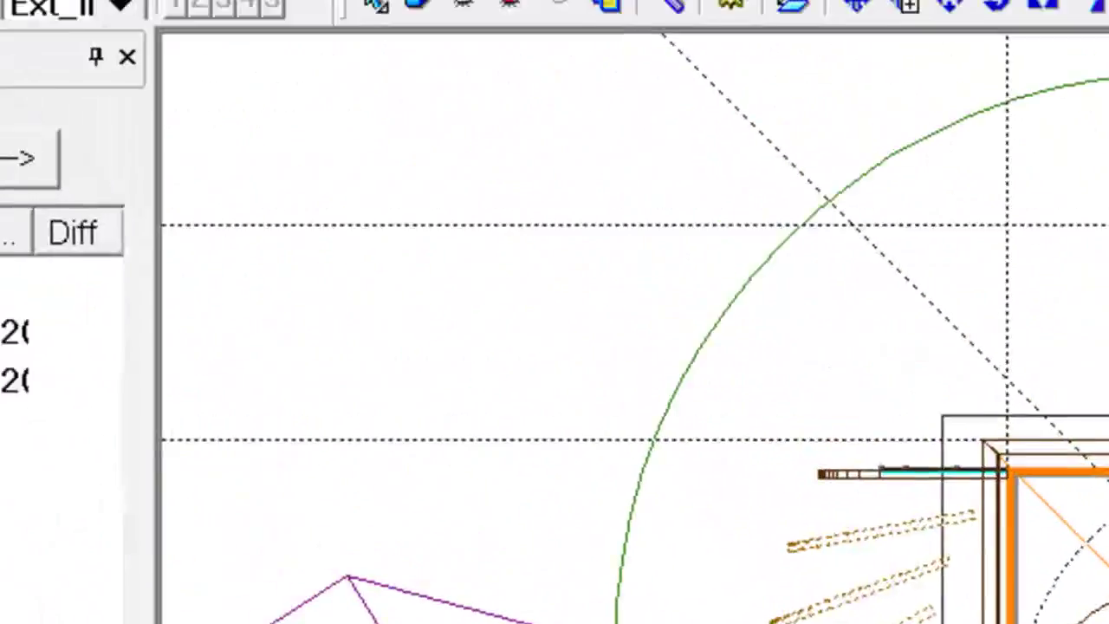
left_click(419, 6)
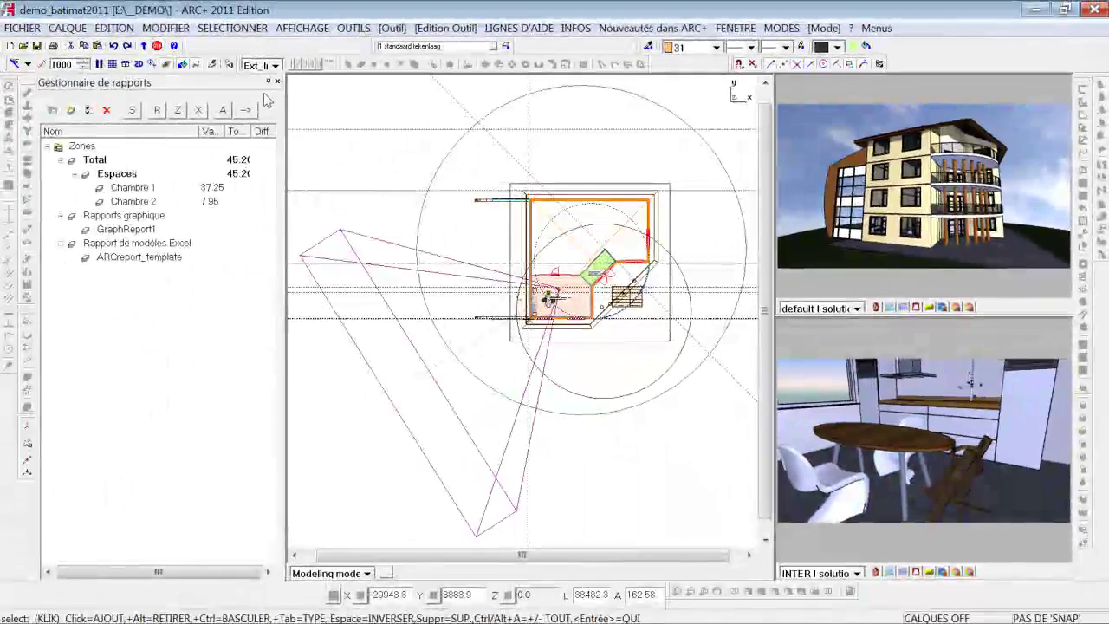
Replace the report manager with the camera and section manager and set the exterior camera's focal length to 19
left_click(277, 81)
left_click(229, 66)
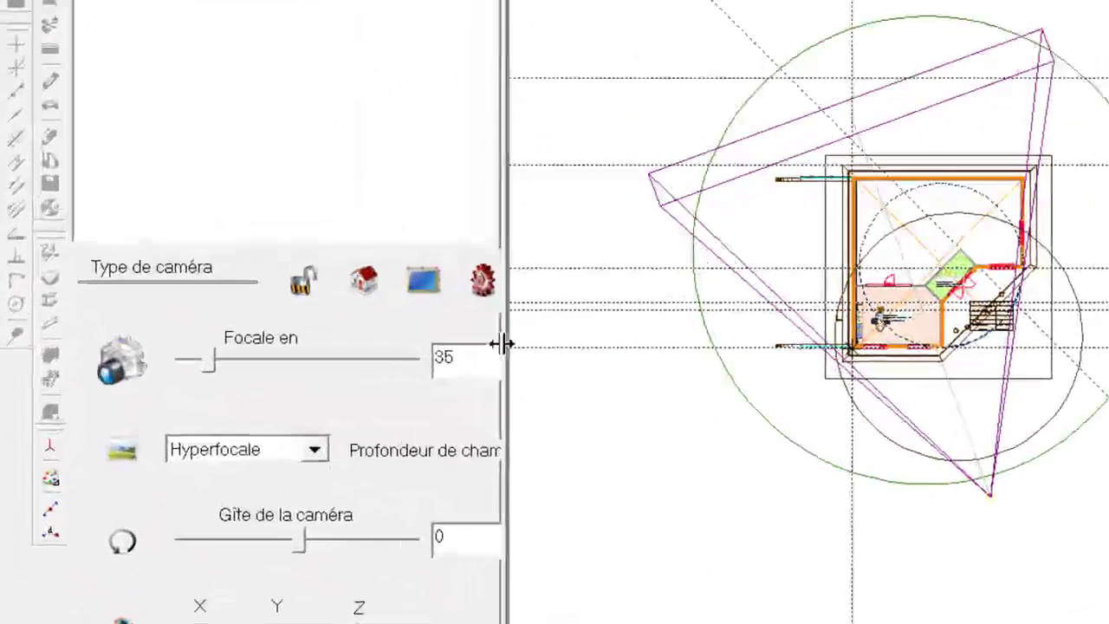
left_click_drag(207, 360, 251, 364)
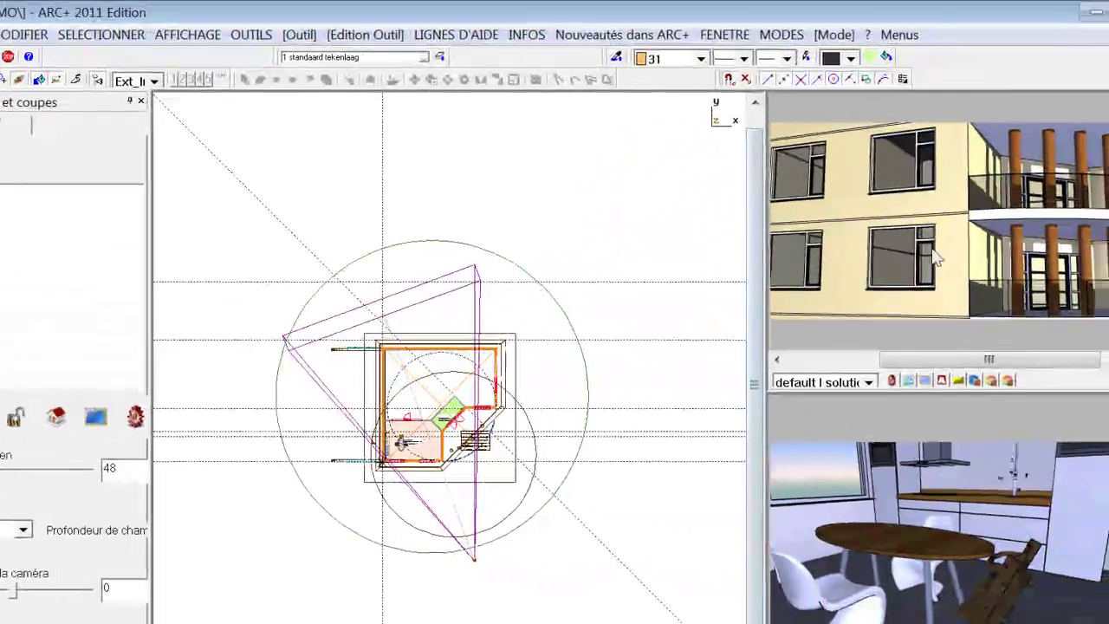
scroll(941, 252, "down", 2)
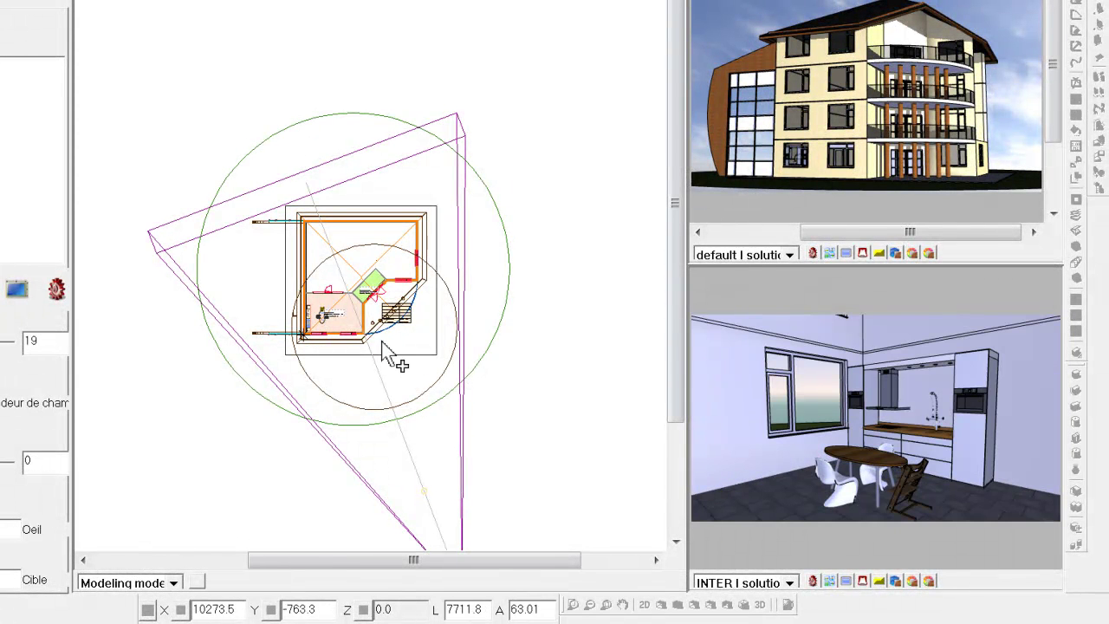
Widen the interior kitchen view and adjust its viewing direction to show more of the room
scroll(350, 307, "down", 1)
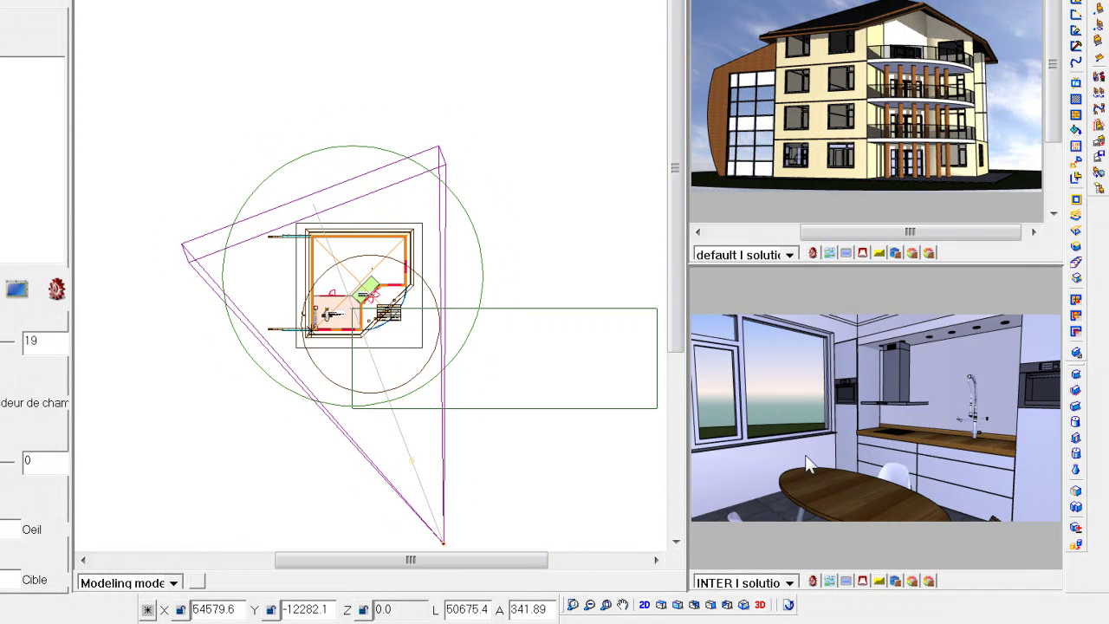
scroll(839, 462, "down", 4)
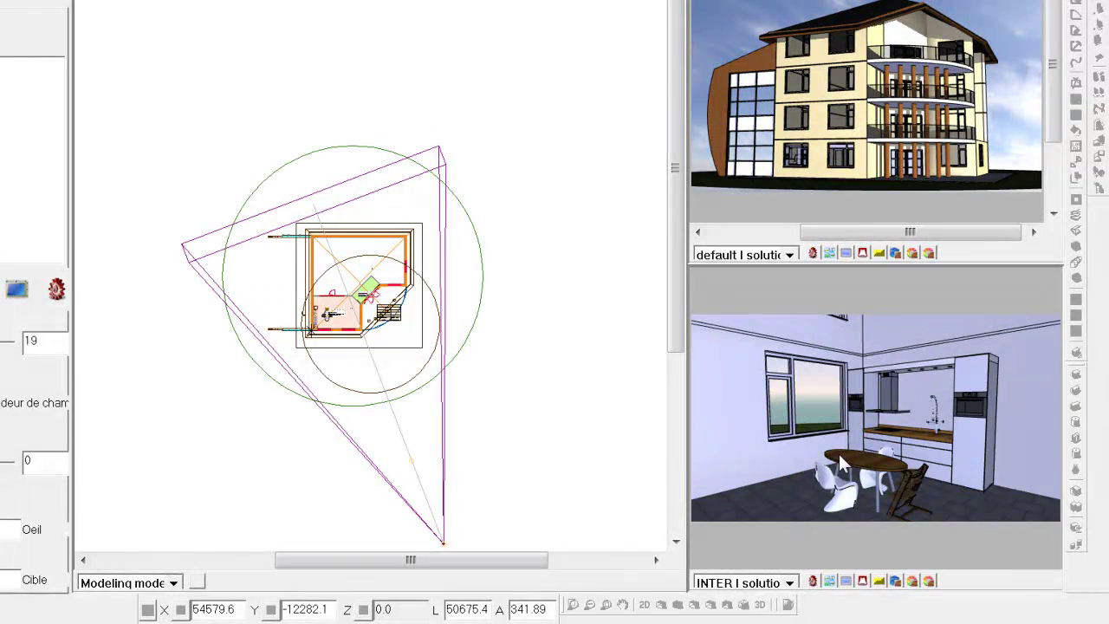
middle_click_drag(831, 451, 830, 437)
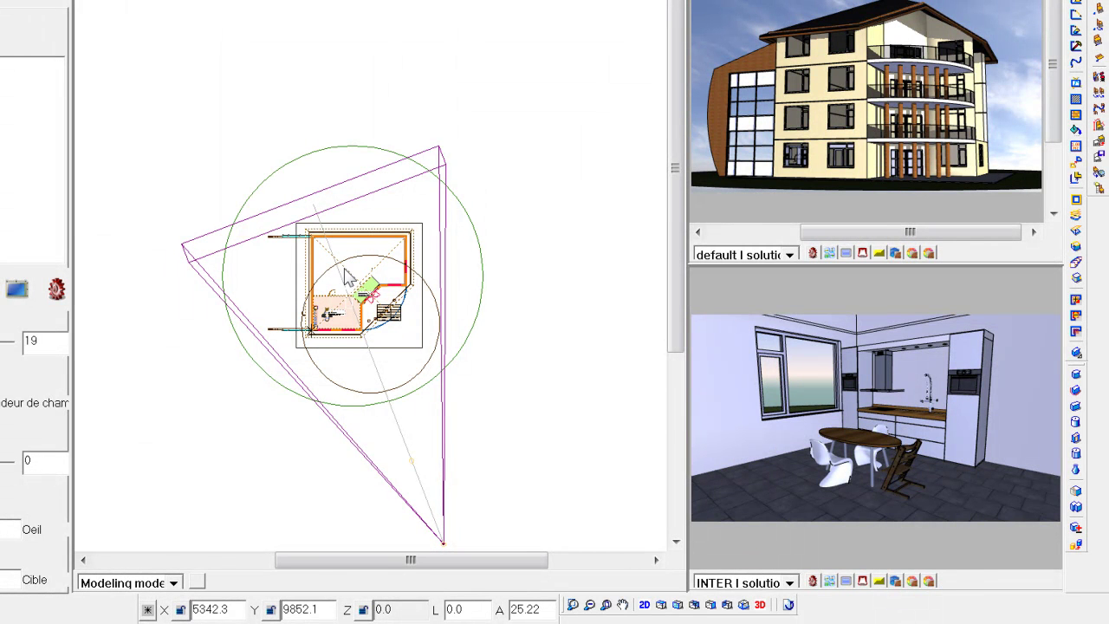
Extrude in 3D the polygon outline running along the inner face of the Chambre 1 window wall
scroll(344, 284, "up", 3)
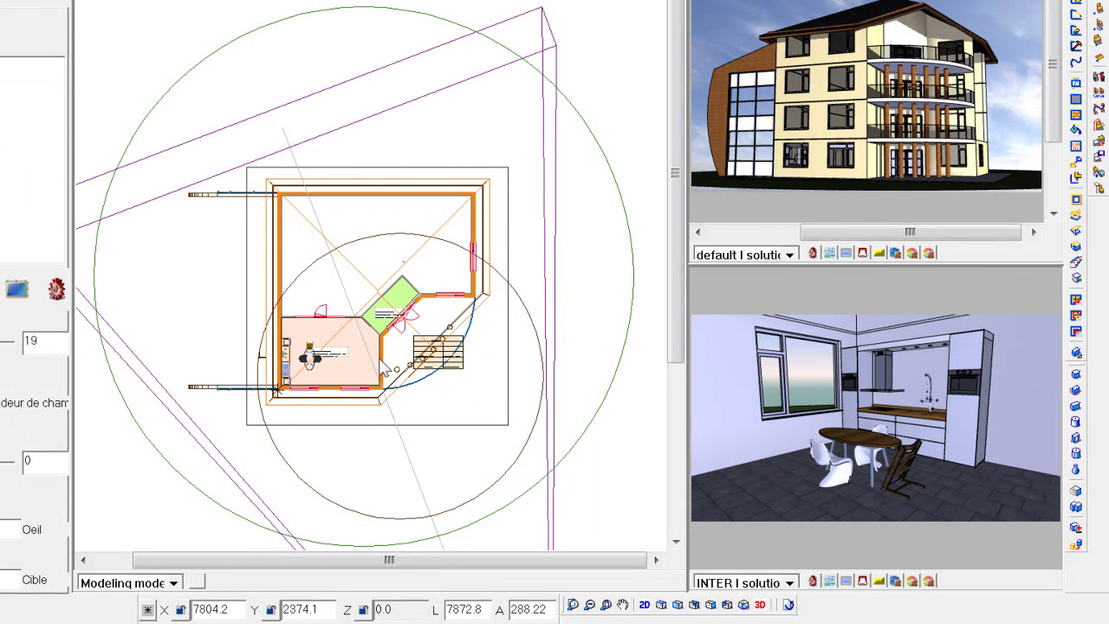
scroll(370, 360, "up", 4)
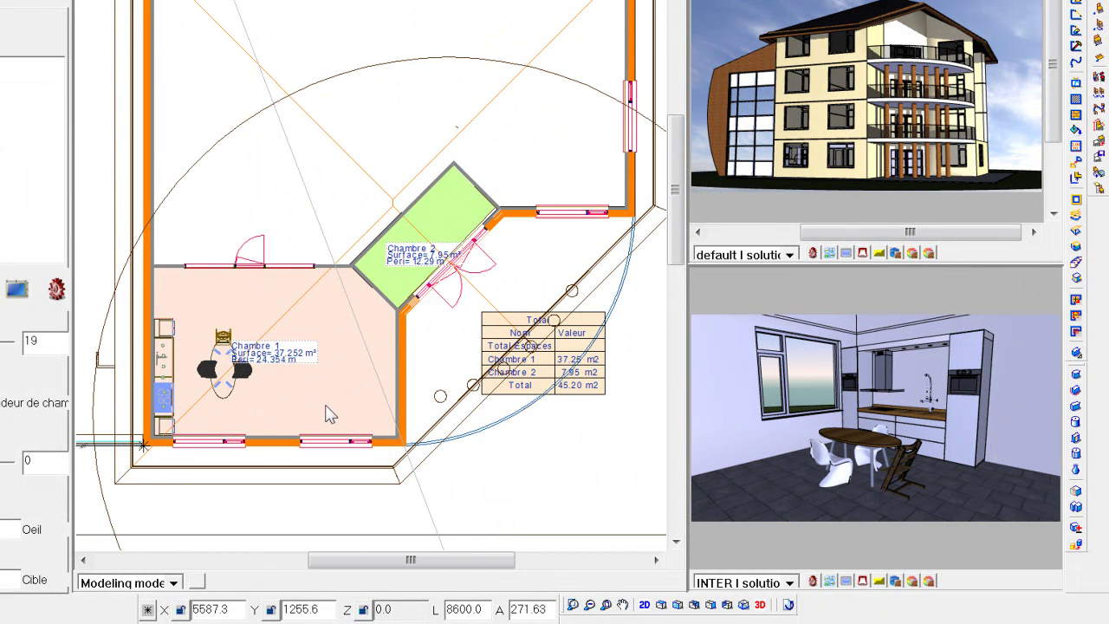
scroll(315, 438, "up", 6)
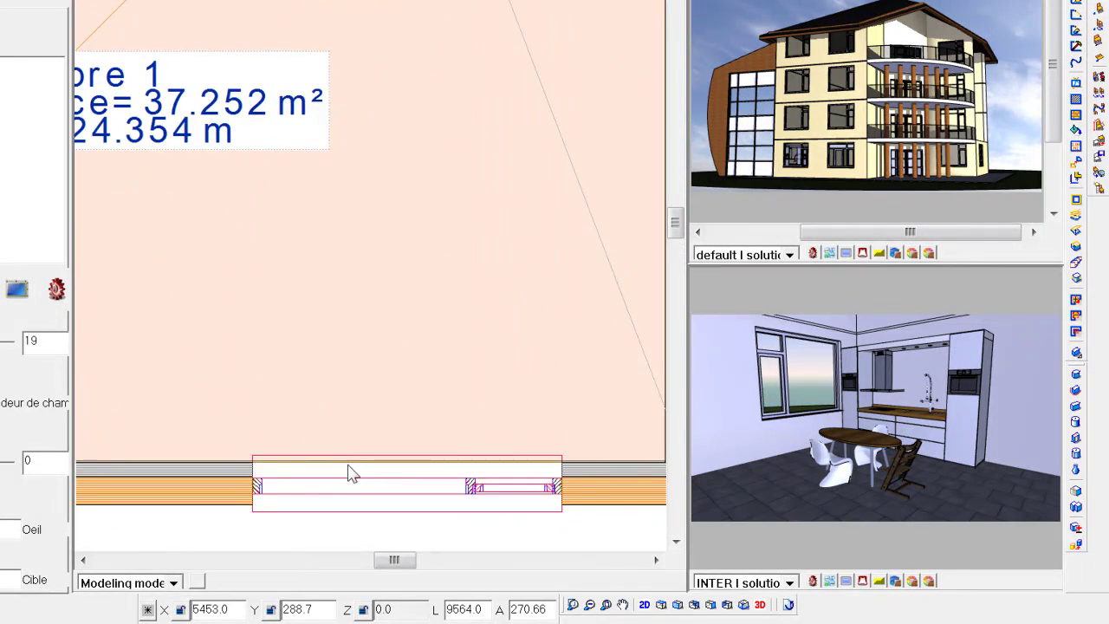
scroll(347, 470, "up", 3)
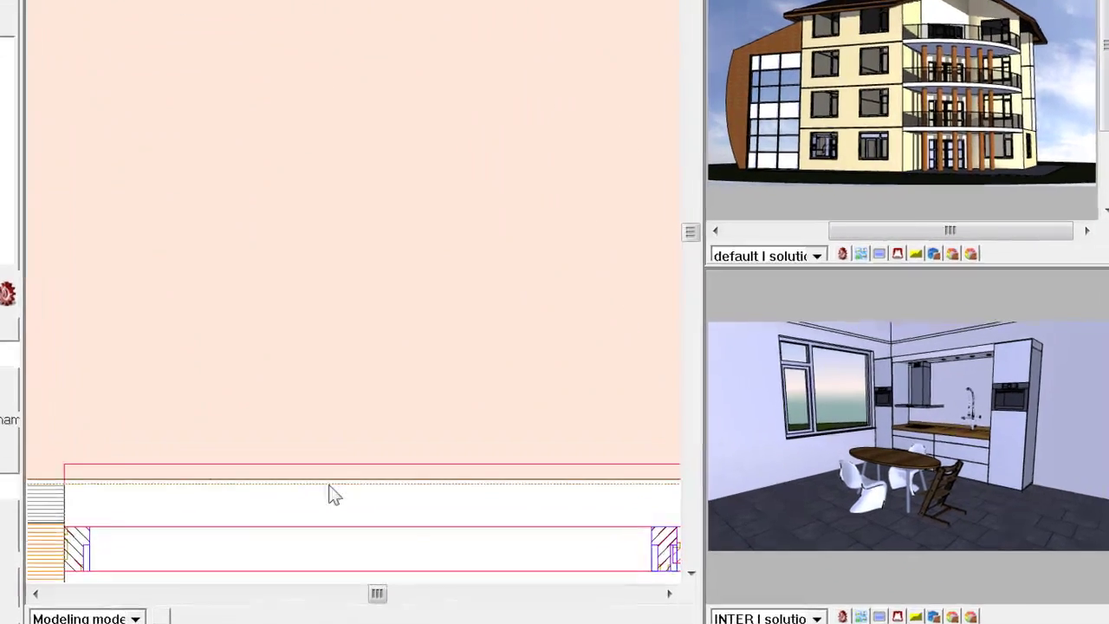
right_click(356, 467)
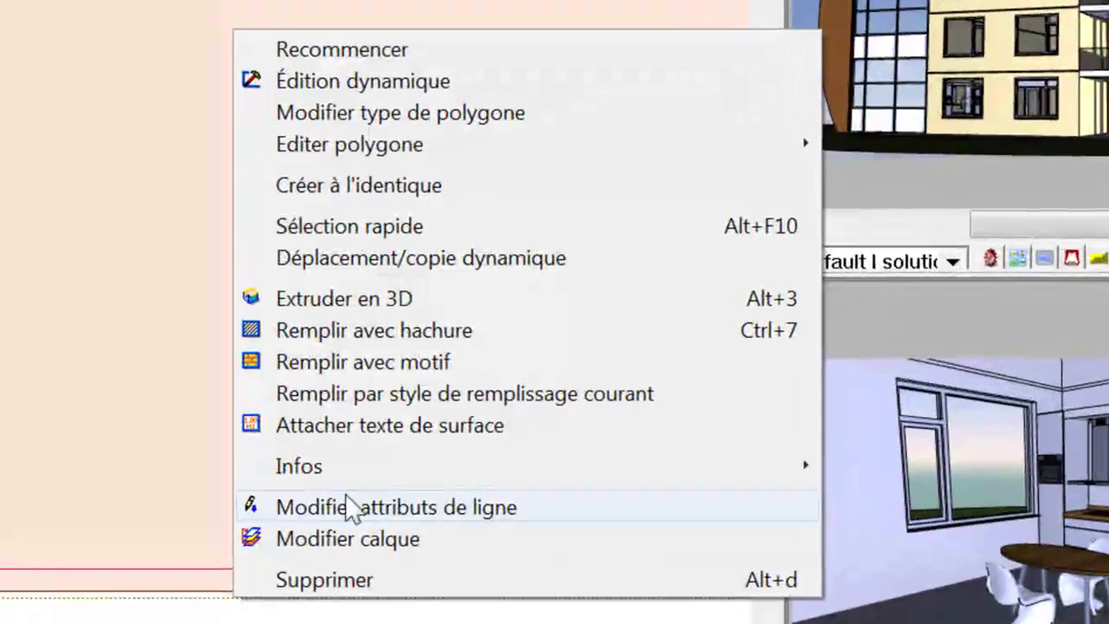
left_click(364, 299)
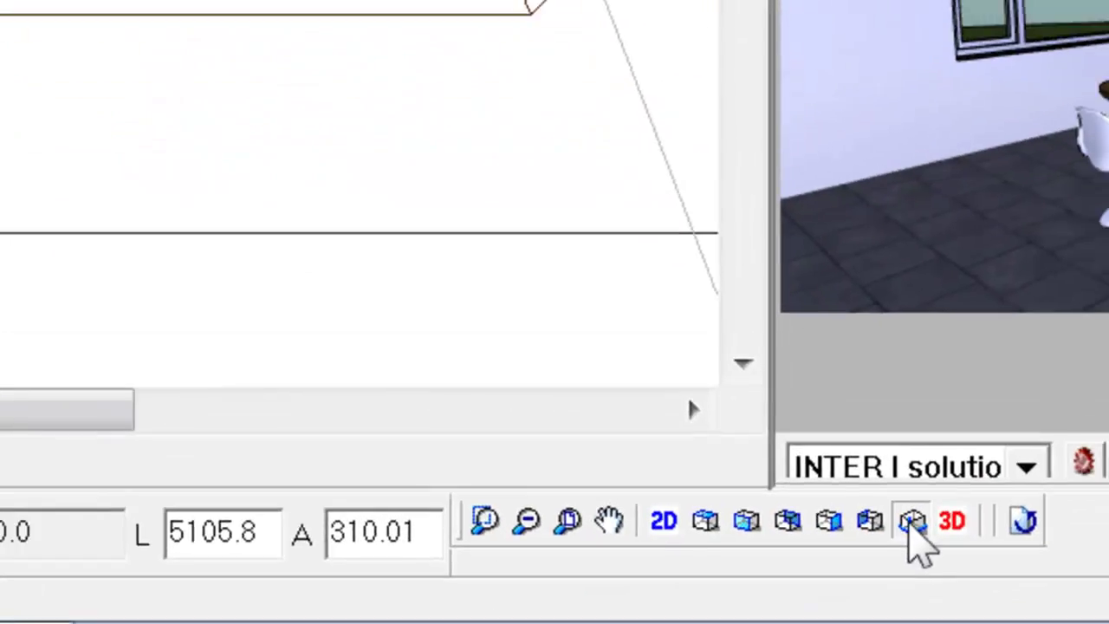
Display the model in axonometric view and hide the elements in the way of the ground-floor wall corner
left_click(912, 520)
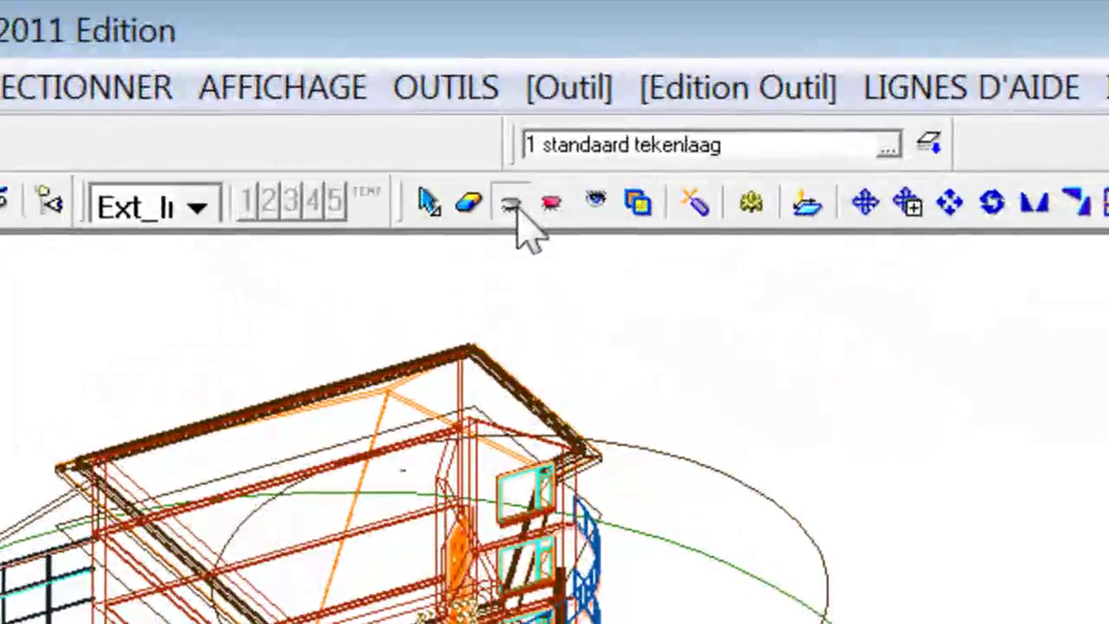
left_click(438, 133)
scroll(571, 475, "up", 7)
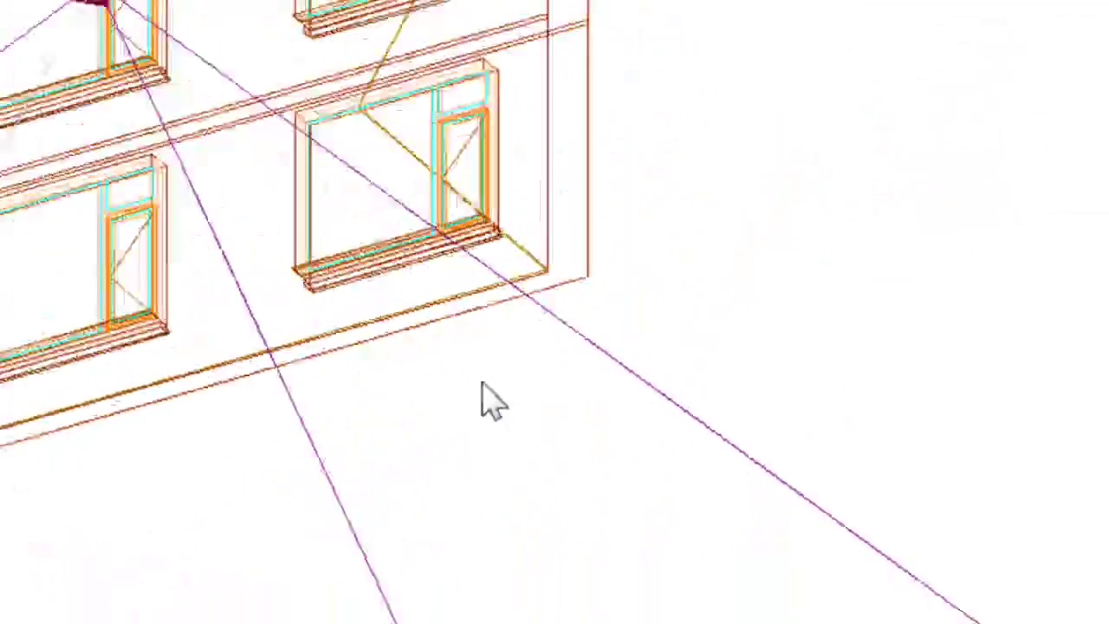
middle_click_drag(278, 356, 816, 390)
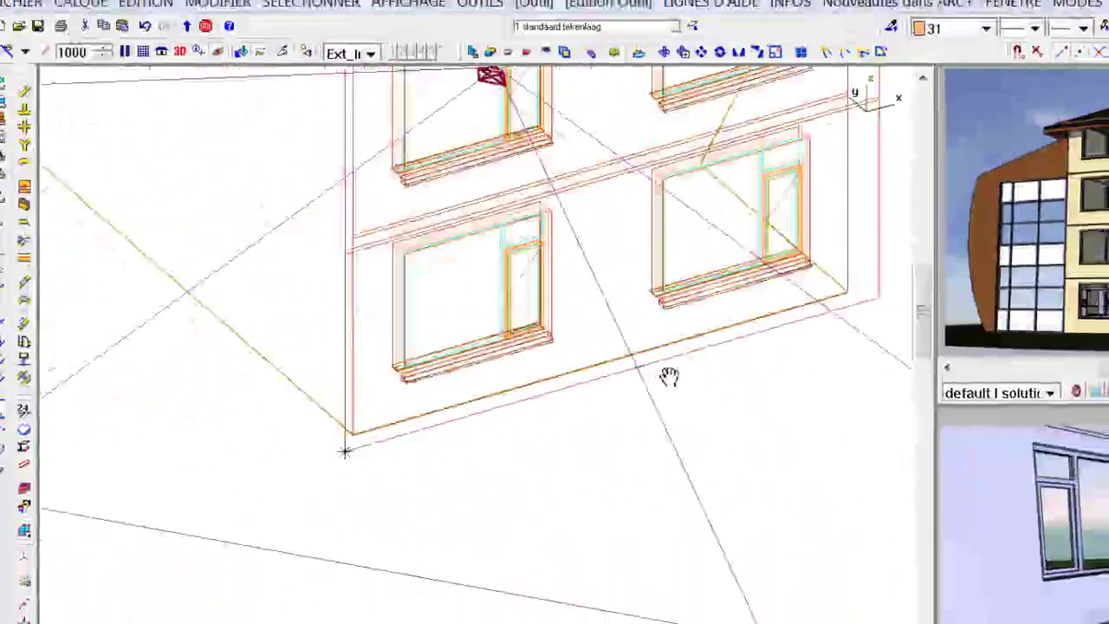
Move the selected room outline up the vertical wall edge by about 60 at the ground-floor corner
scroll(456, 494, "up", 10)
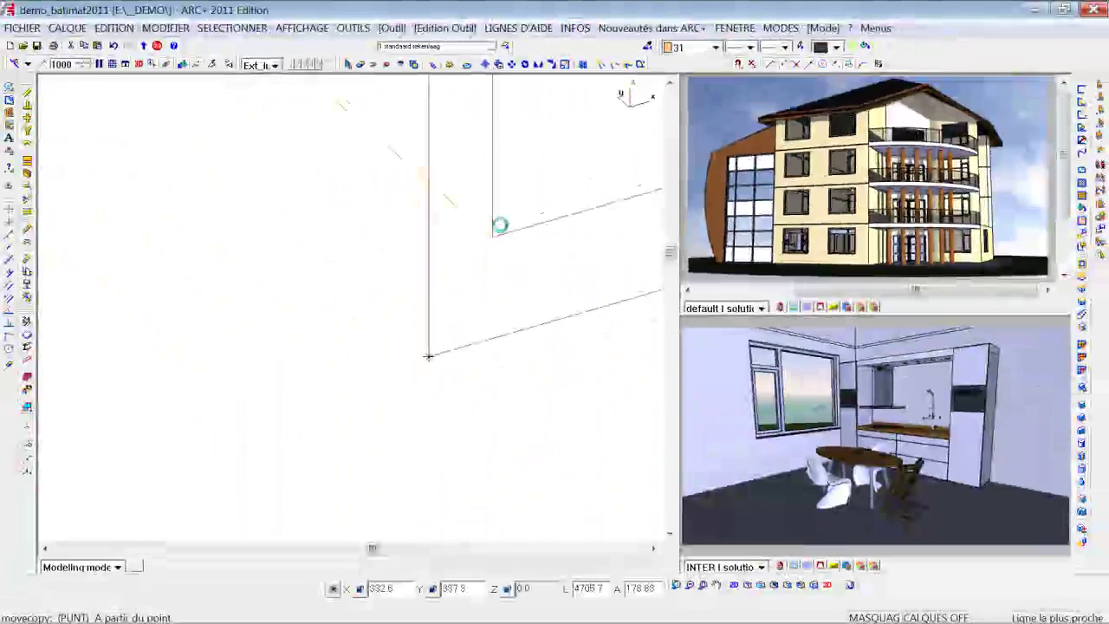
left_click(493, 226)
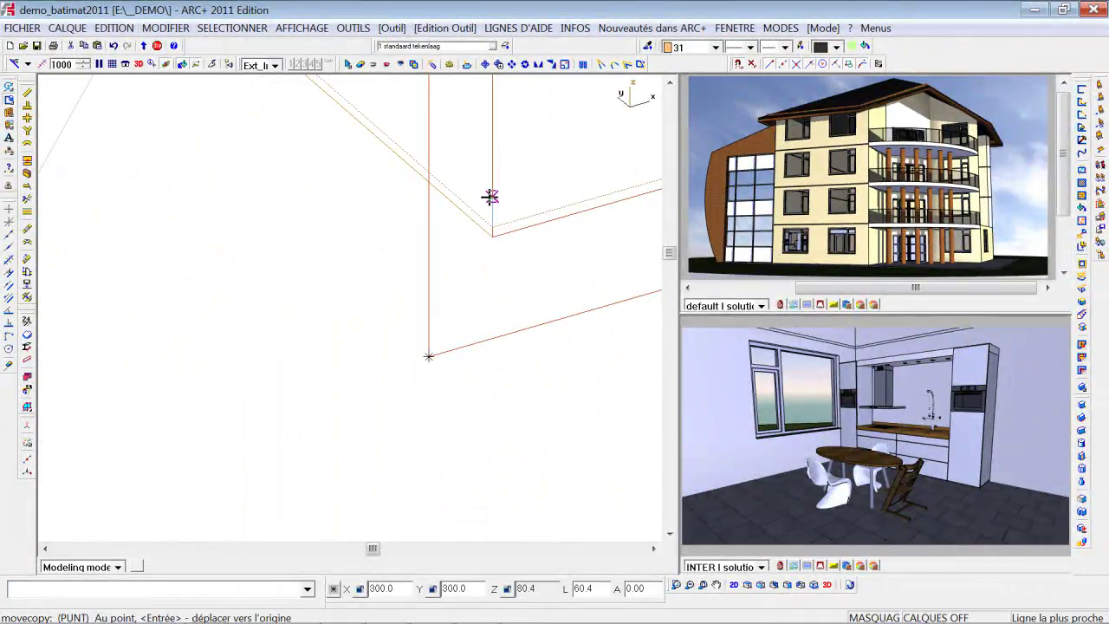
left_click(491, 196)
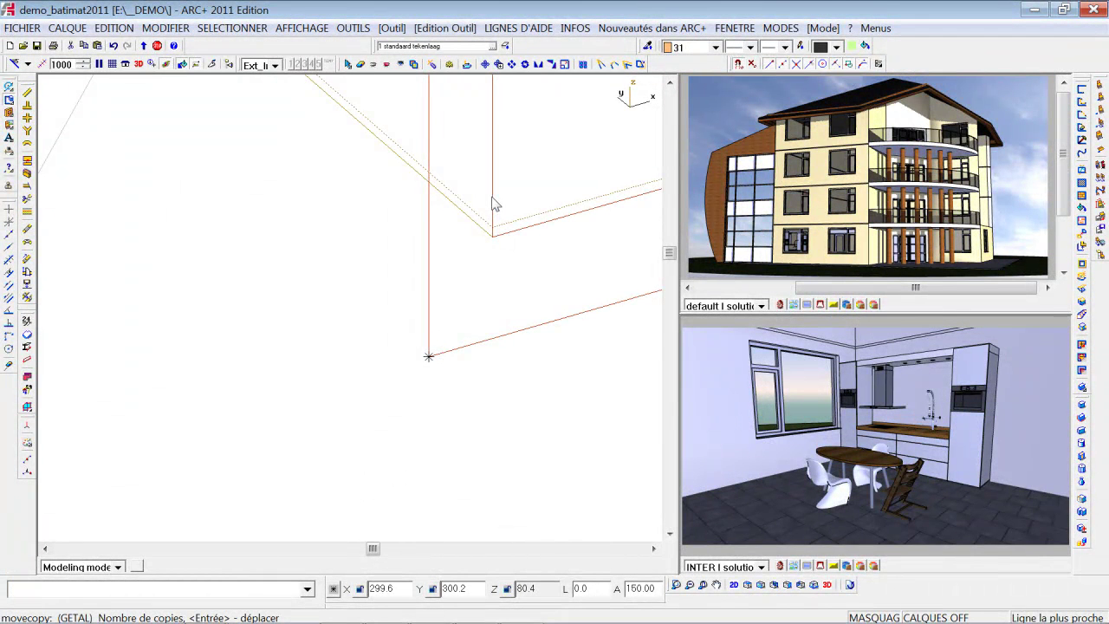
key("Return")
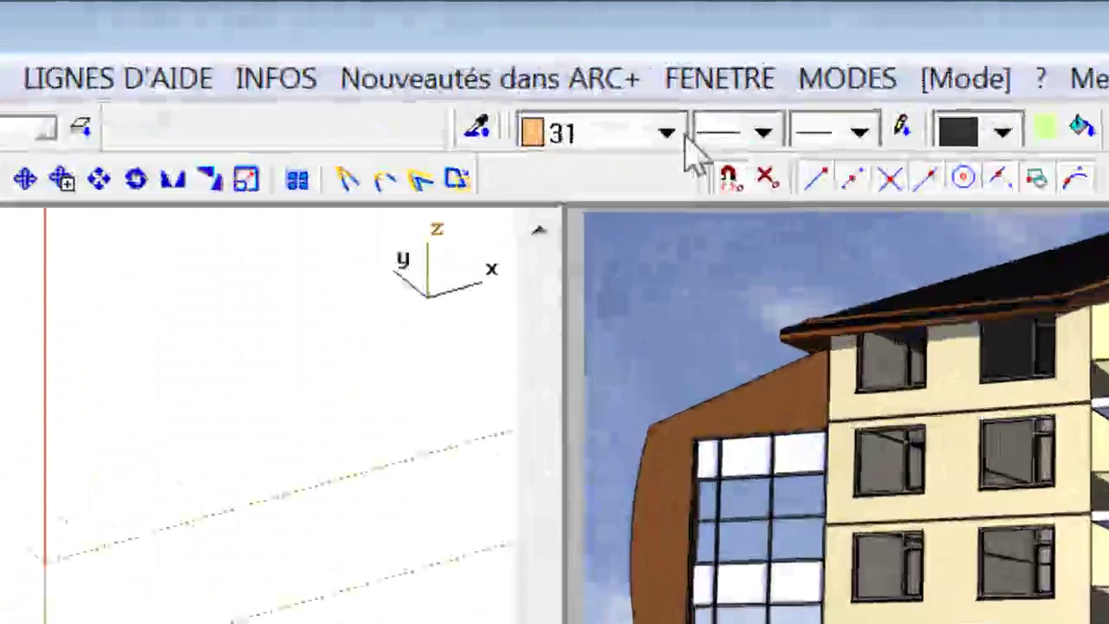
Set the current drawing colour to 42
left_click(716, 46)
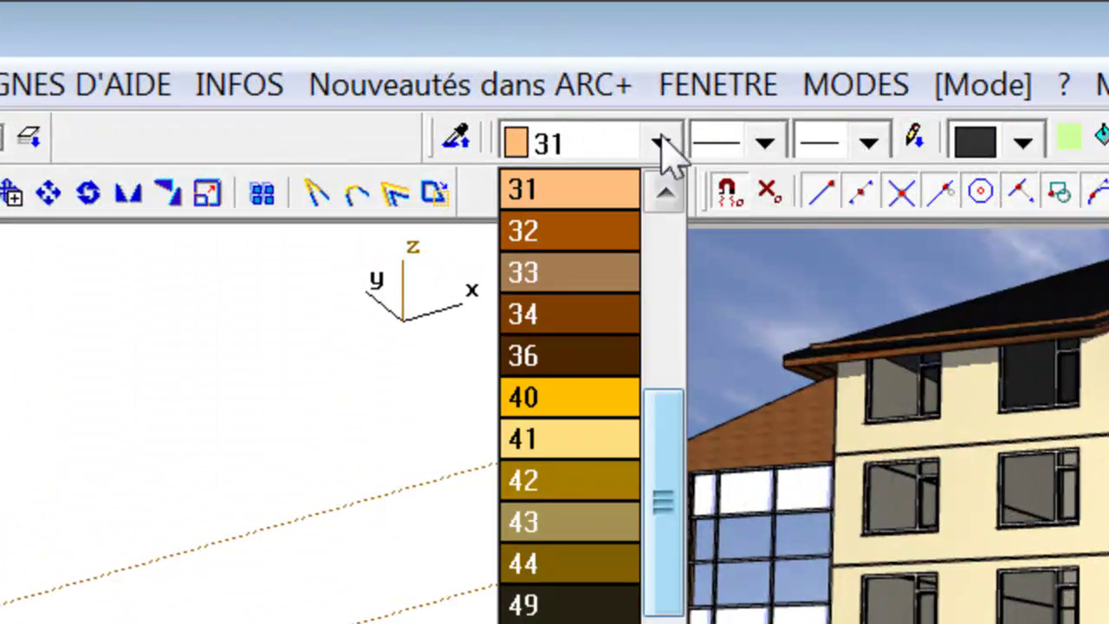
left_click(572, 482)
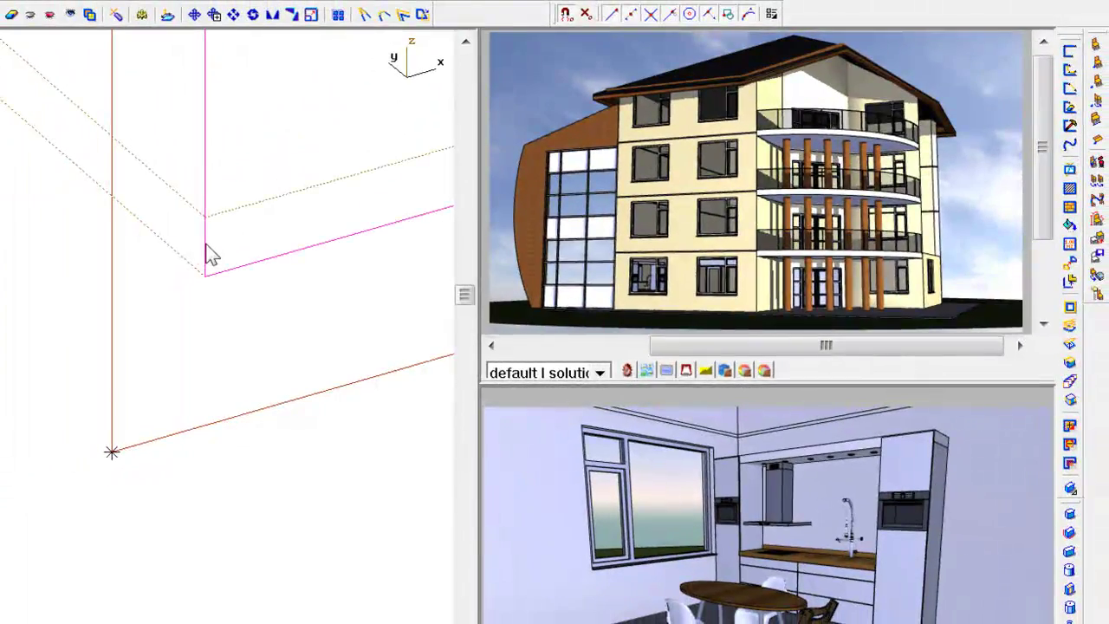
Apply colour 42 to the raised room outline at the ground-floor wall corner and finish the entity modification
left_click(206, 244)
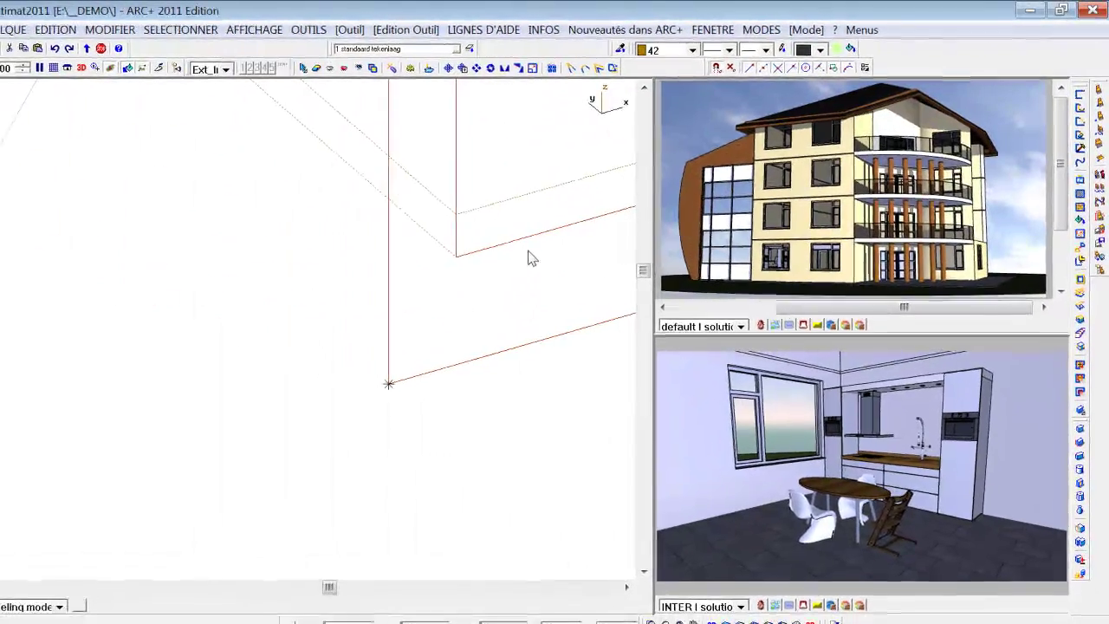
left_click(472, 162)
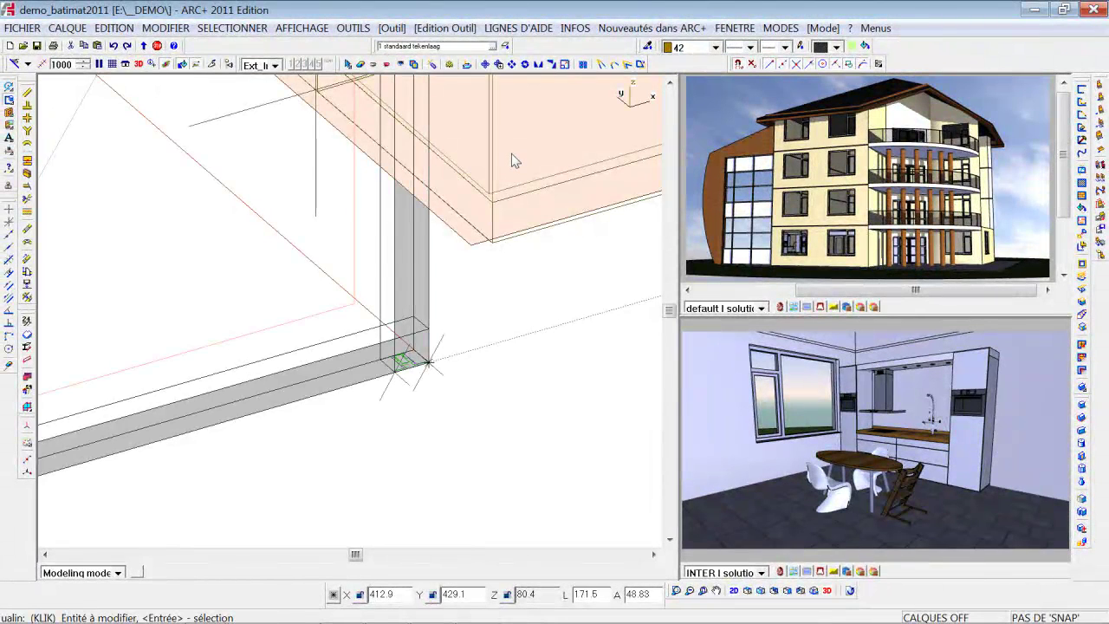
key("Home")
key("Escape")
Open the camera manager and set the north angle to 219 in the natural light of the default camera's solution_default
middle_click_drag(493, 201, 593, 277)
scroll(461, 346, "up", 3)
left_click(228, 64)
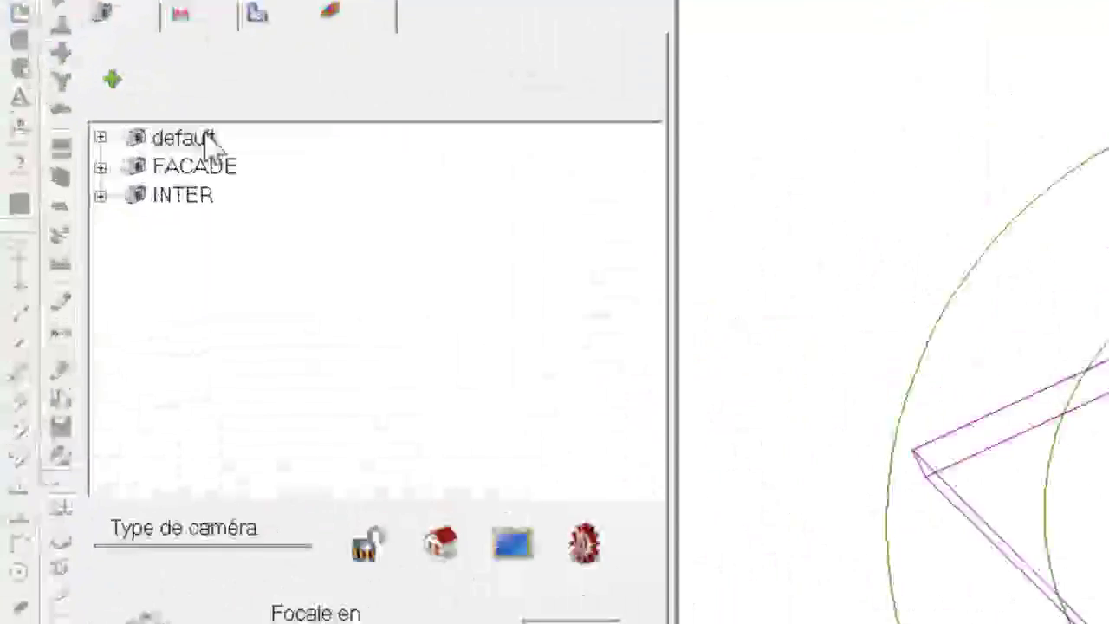
left_click(74, 155)
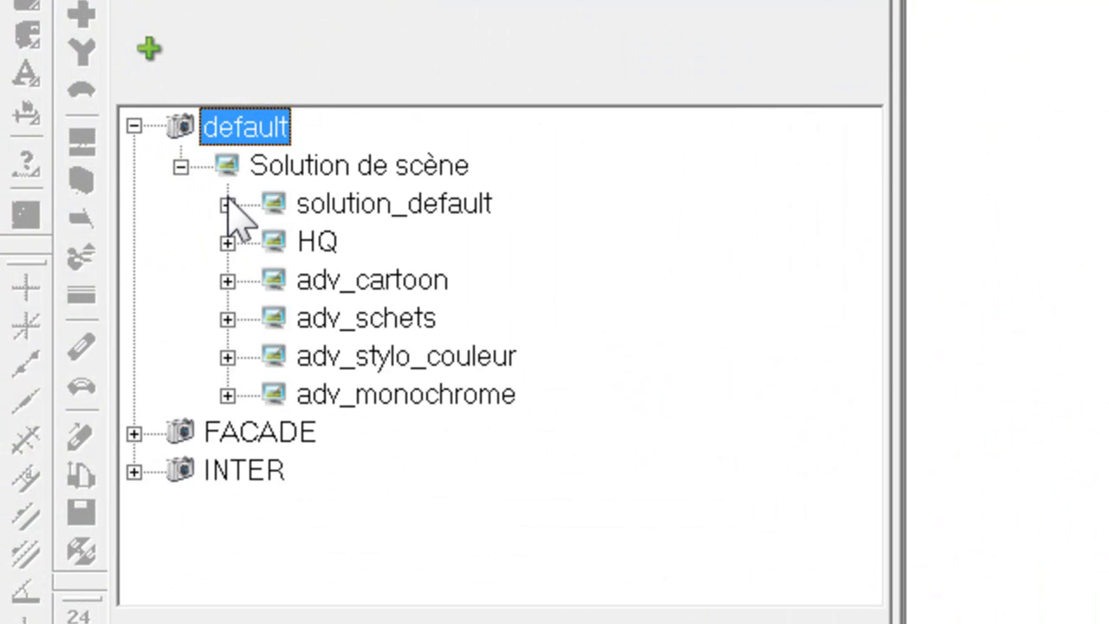
left_click(227, 204)
left_click(274, 318)
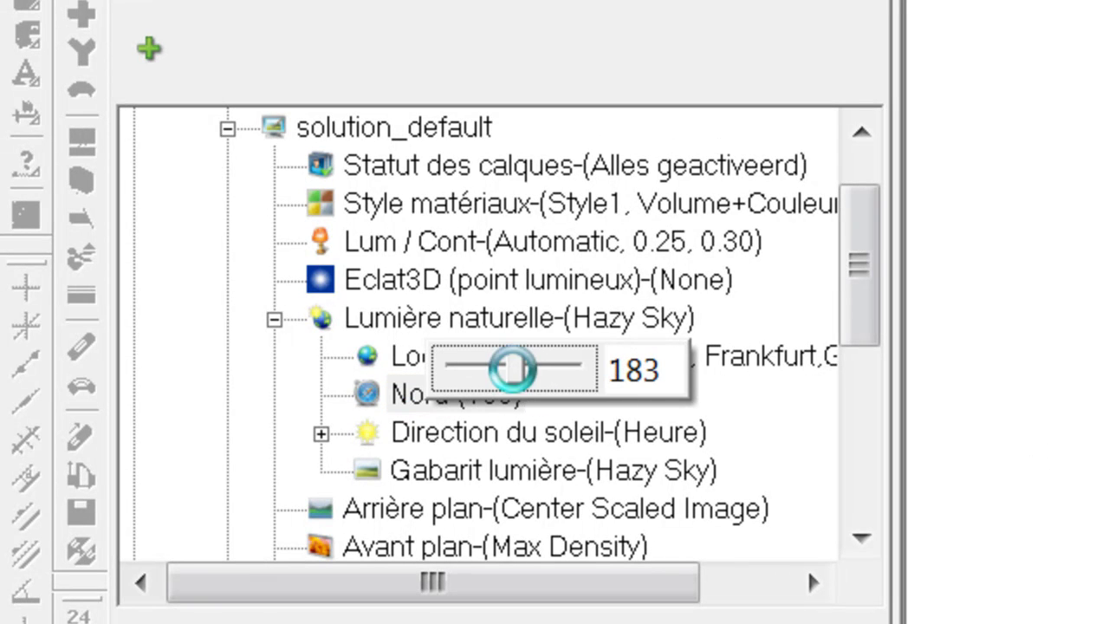
left_click_drag(504, 371, 481, 364)
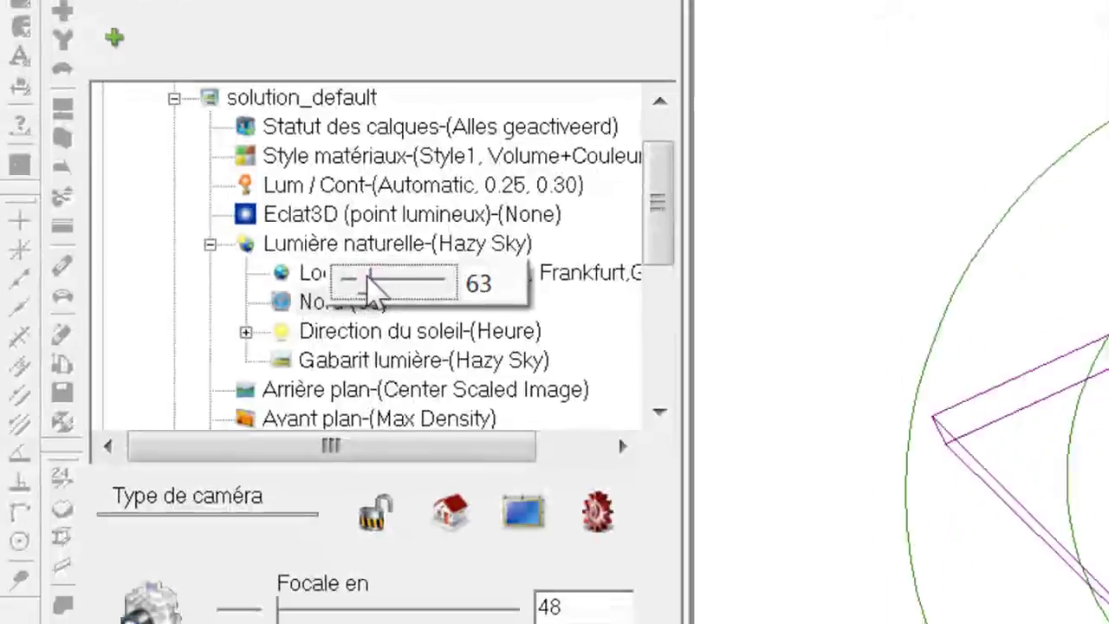
left_click_drag(369, 278, 410, 290)
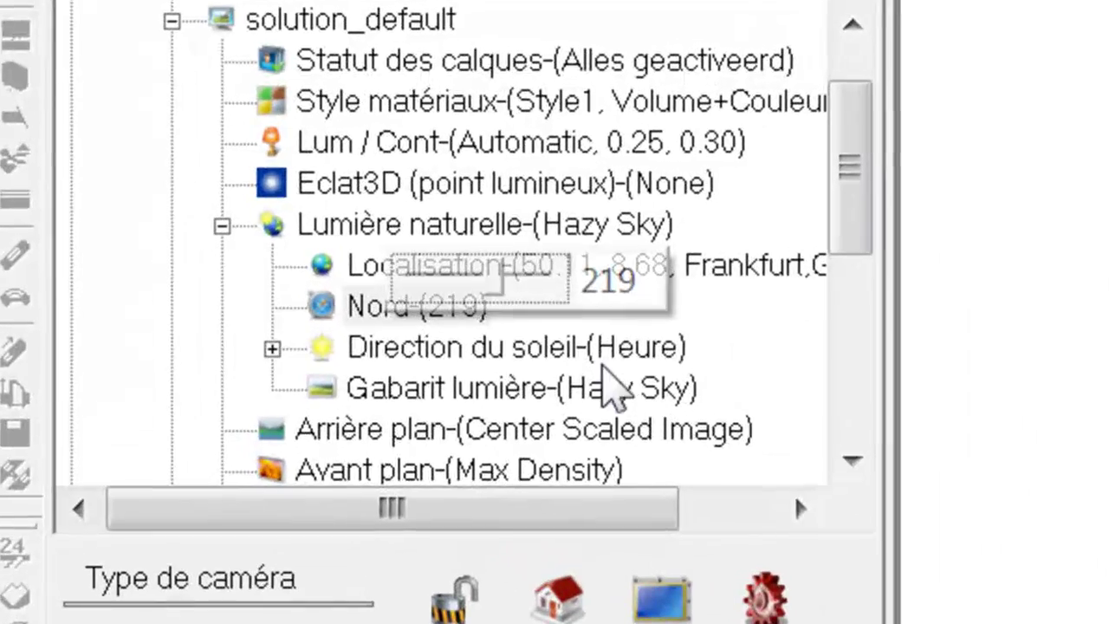
Set the natural light location to Porte de Versailles, Paris, by searching for "paris porte de versailles" and looking around its street view
left_click(513, 306)
left_click(488, 275)
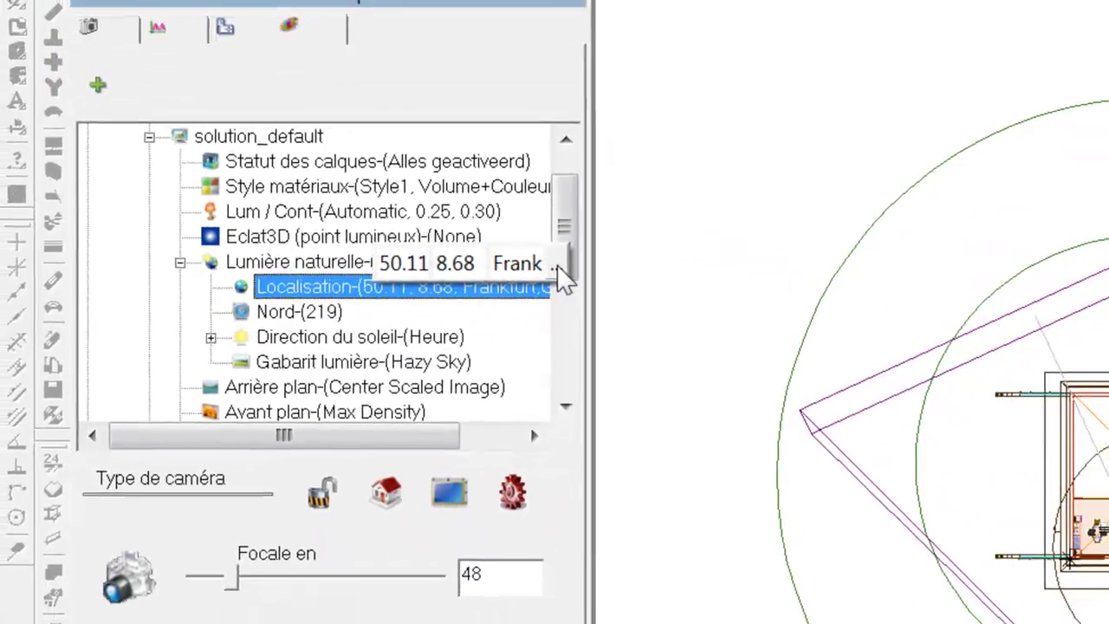
left_click(559, 265)
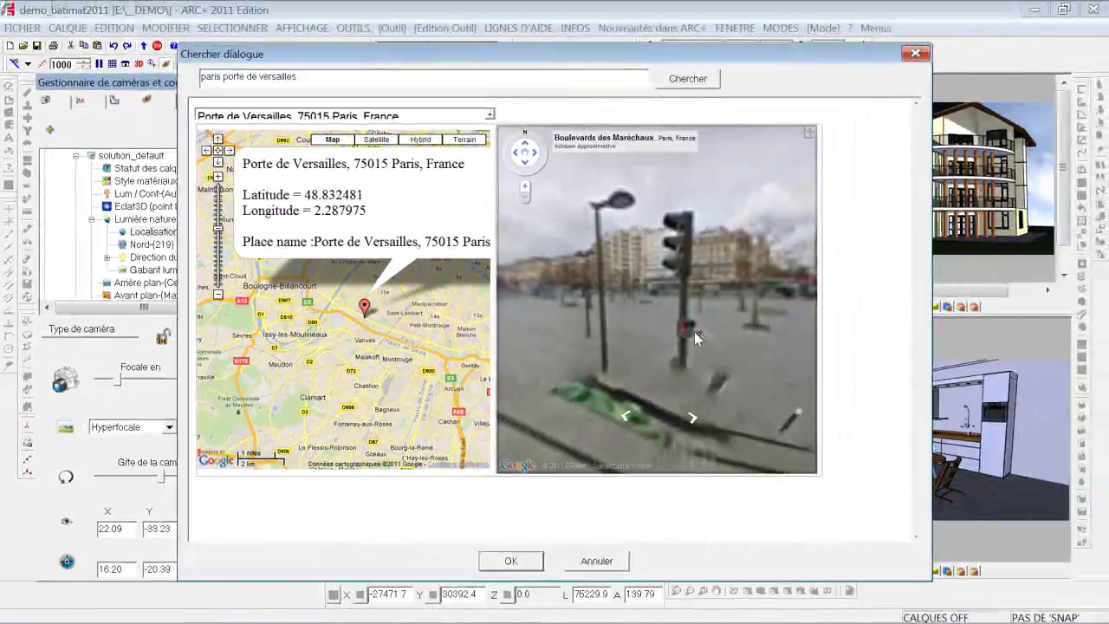
left_click_drag(735, 314, 507, 344)
left_click_drag(703, 340, 612, 321)
left_click(612, 320)
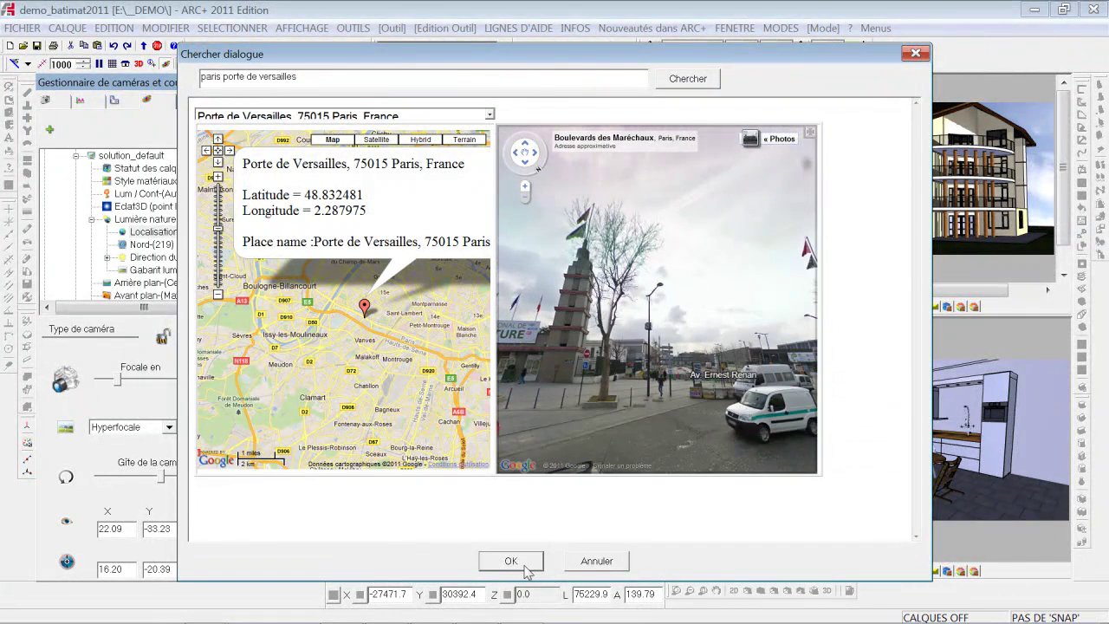
left_click(524, 565)
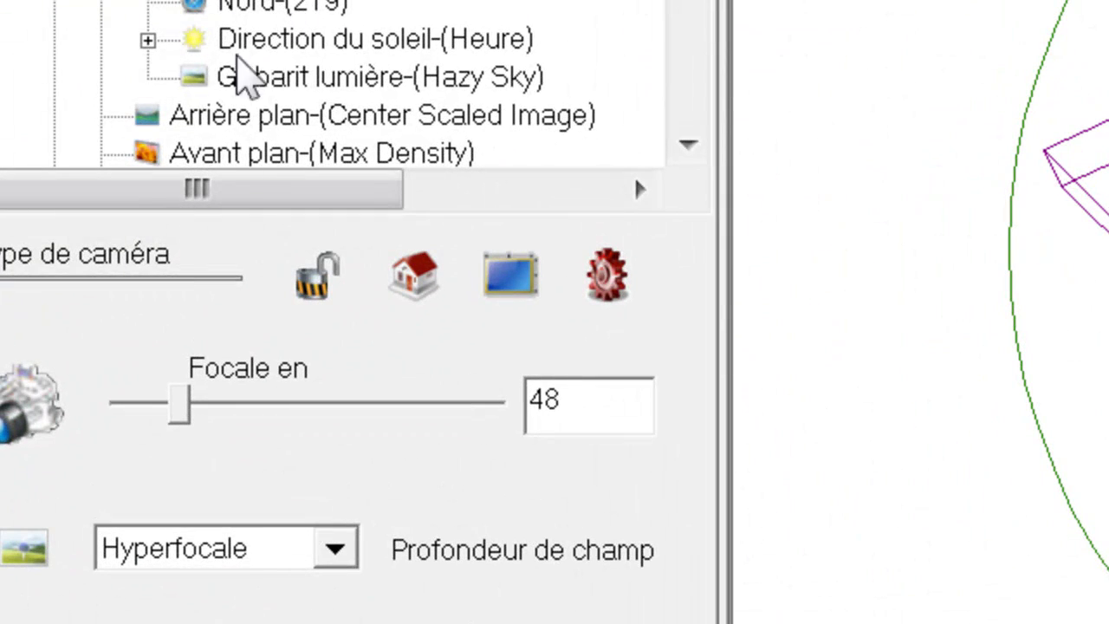
Expand the sun direction settings and change the light template of solution_default to Clear Sky
left_click(148, 39)
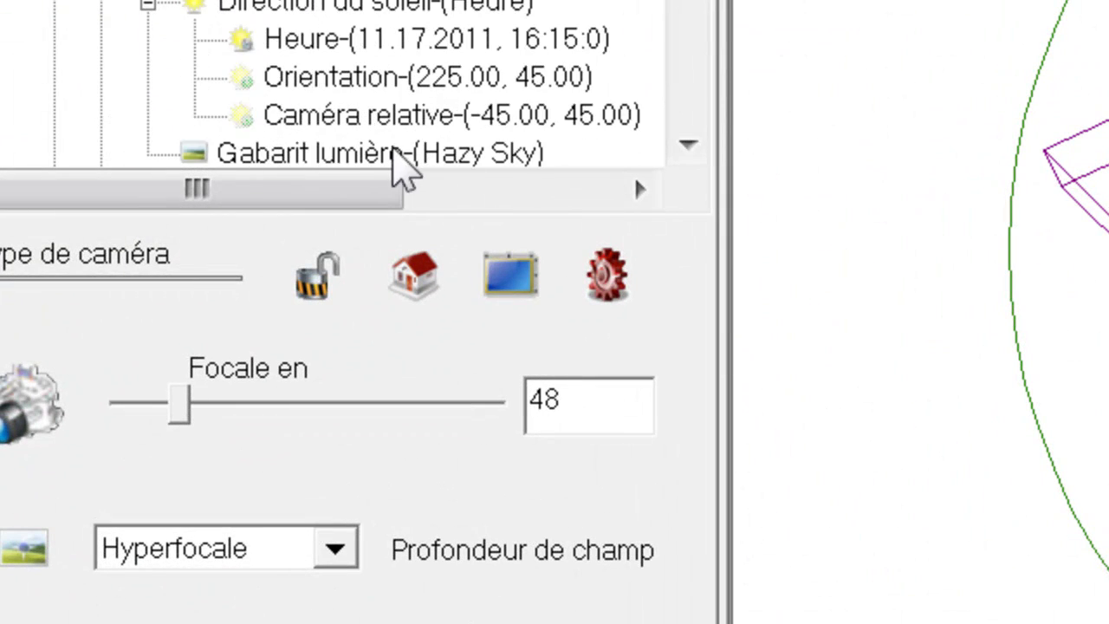
left_click(426, 154)
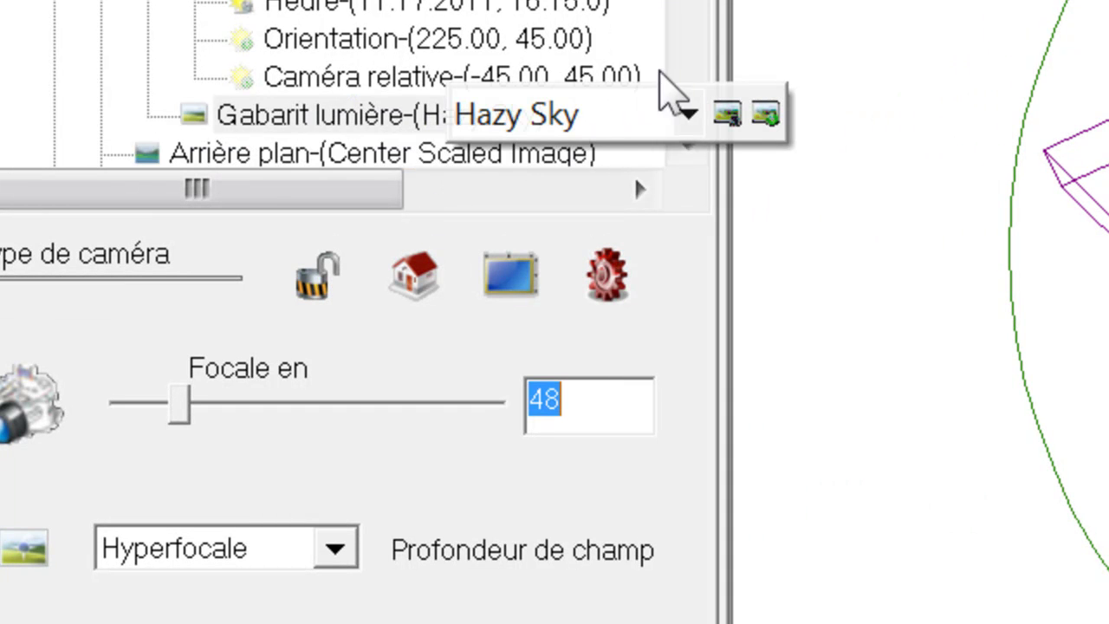
left_click(687, 112)
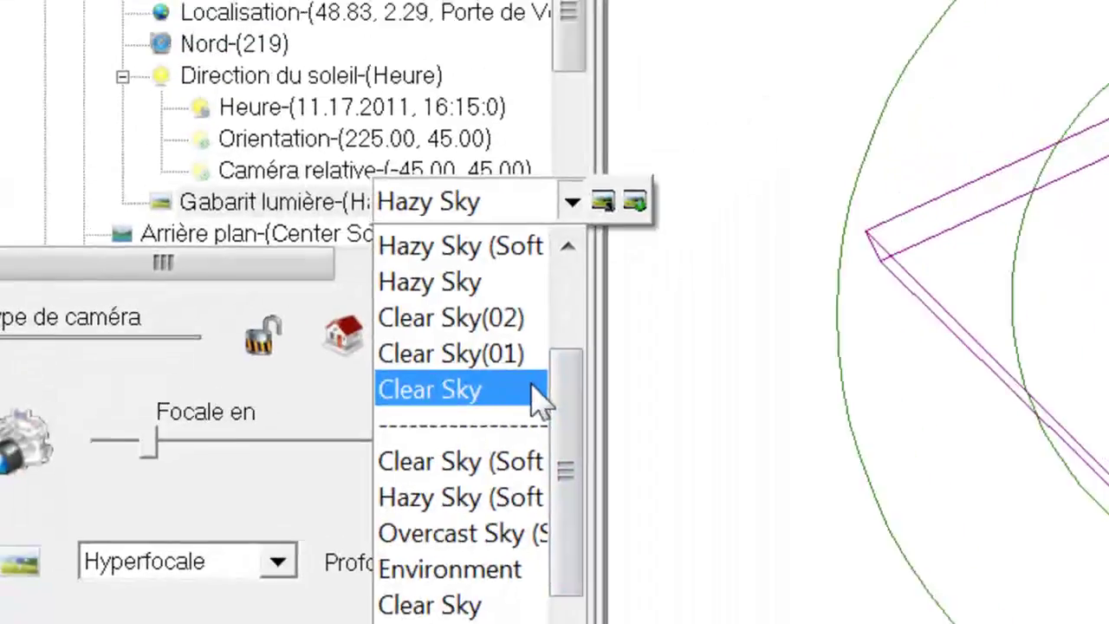
left_click(646, 341)
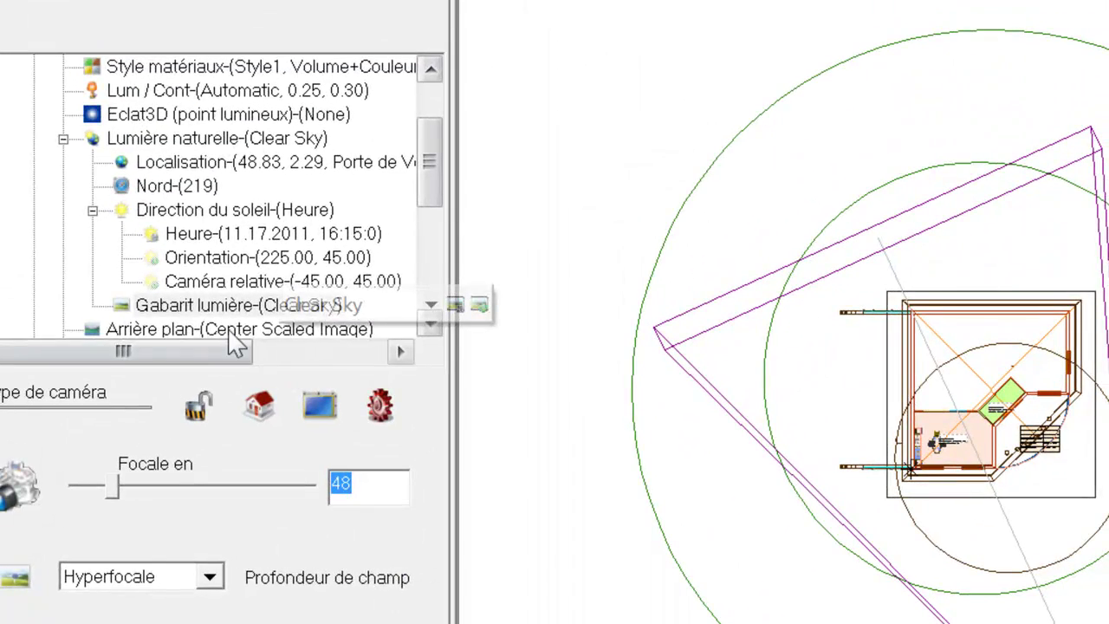
Edit the Center Scaled Image background to use Landschap1.jpg from the achtergrond texture folder
left_click(230, 330)
left_click(559, 330)
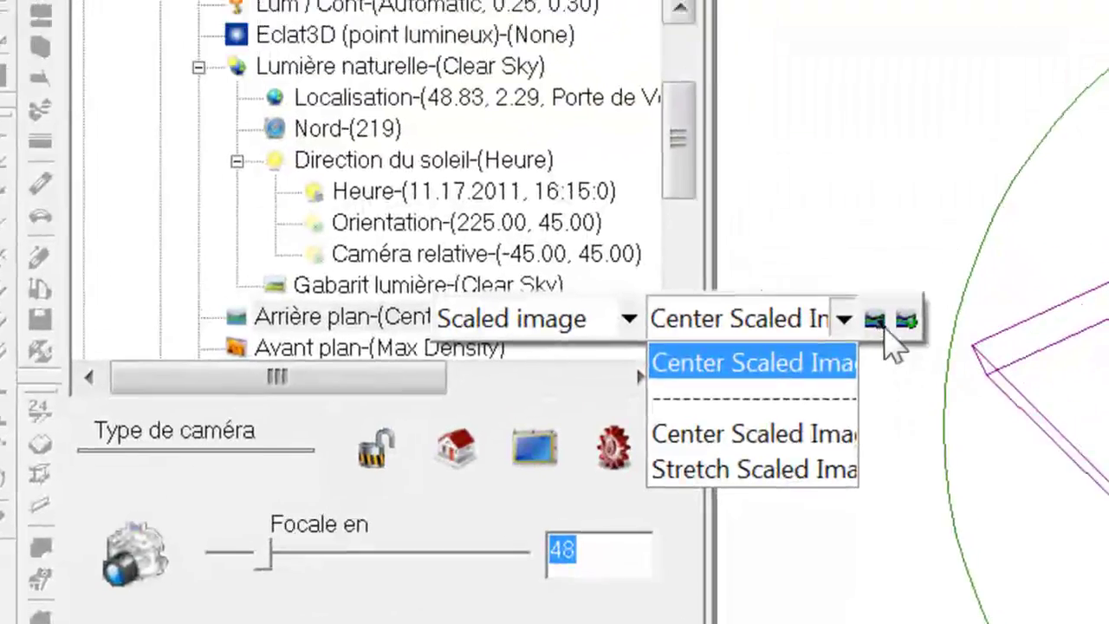
left_click(929, 259)
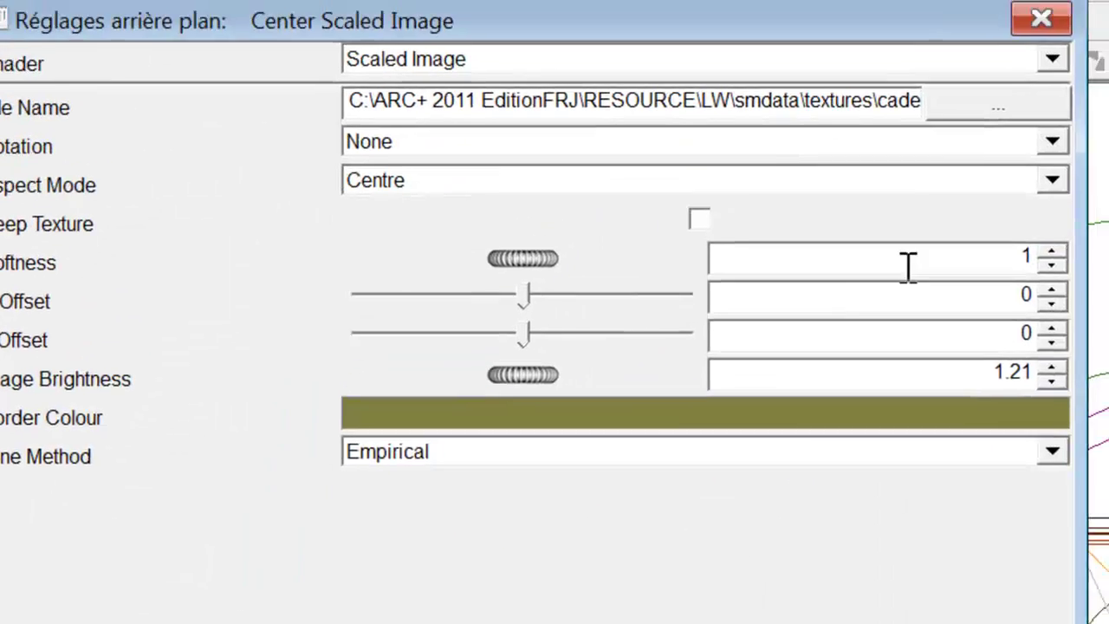
left_click(982, 156)
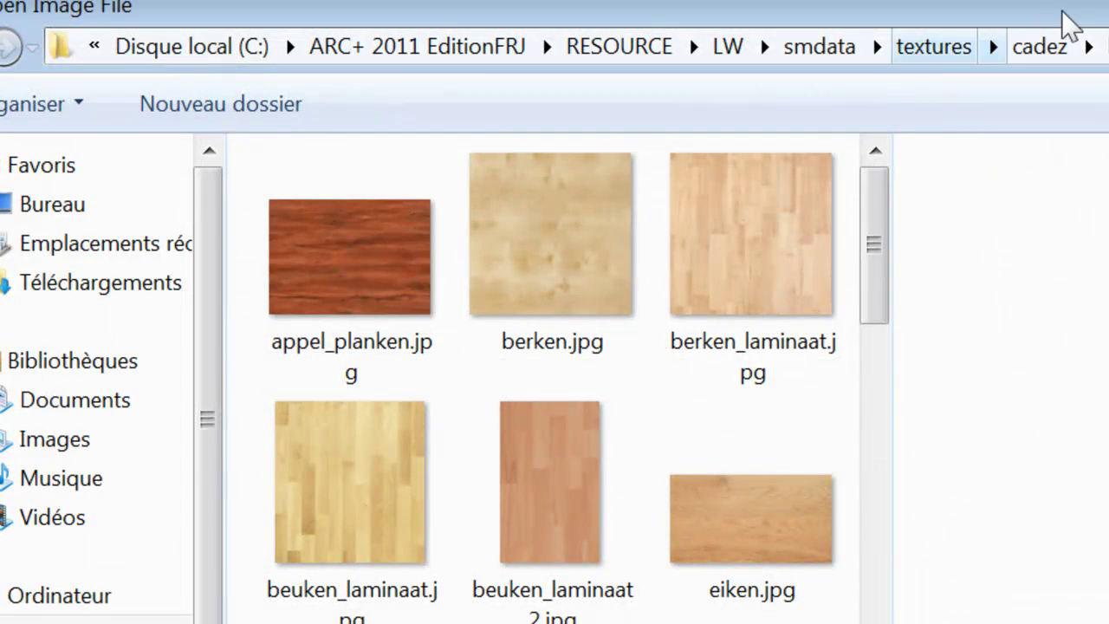
left_click(1064, 54)
double_click(514, 227)
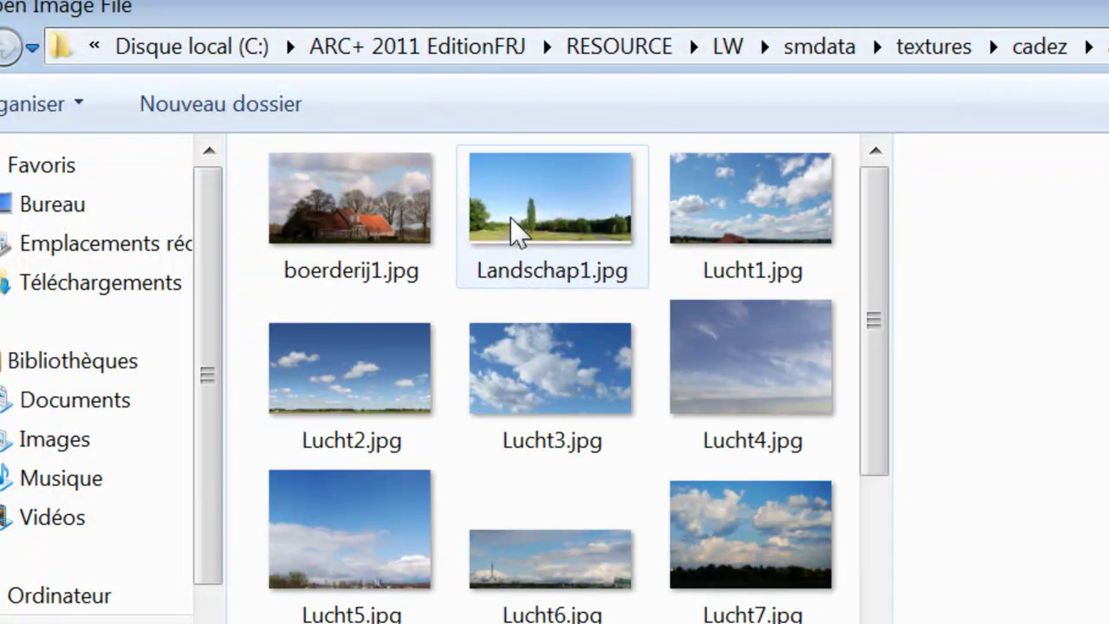
left_click_drag(867, 297, 879, 269)
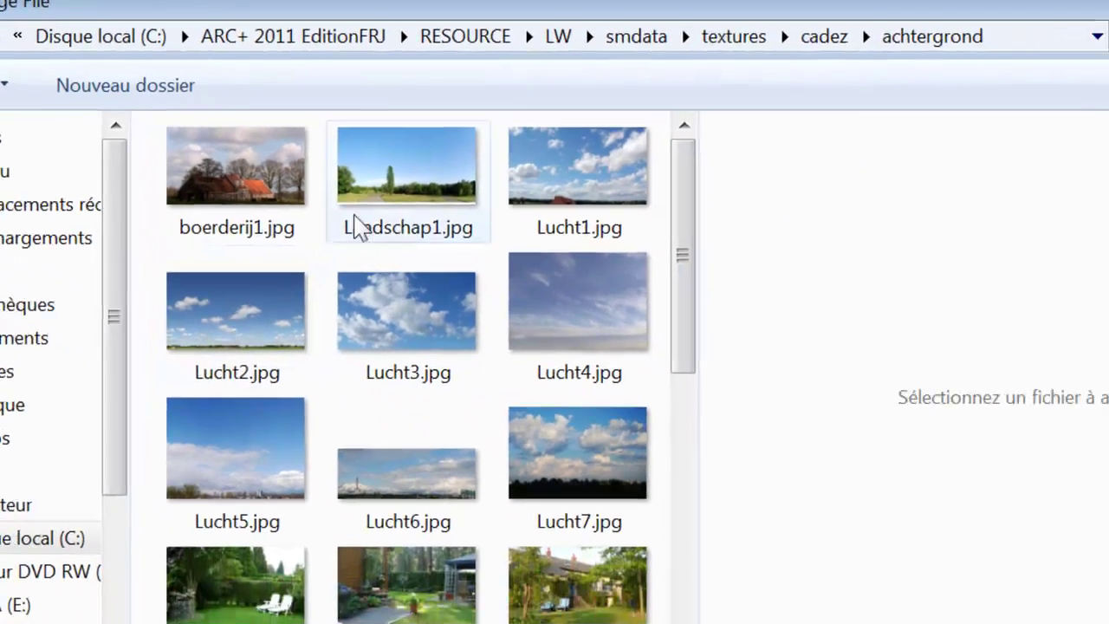
left_click(480, 260)
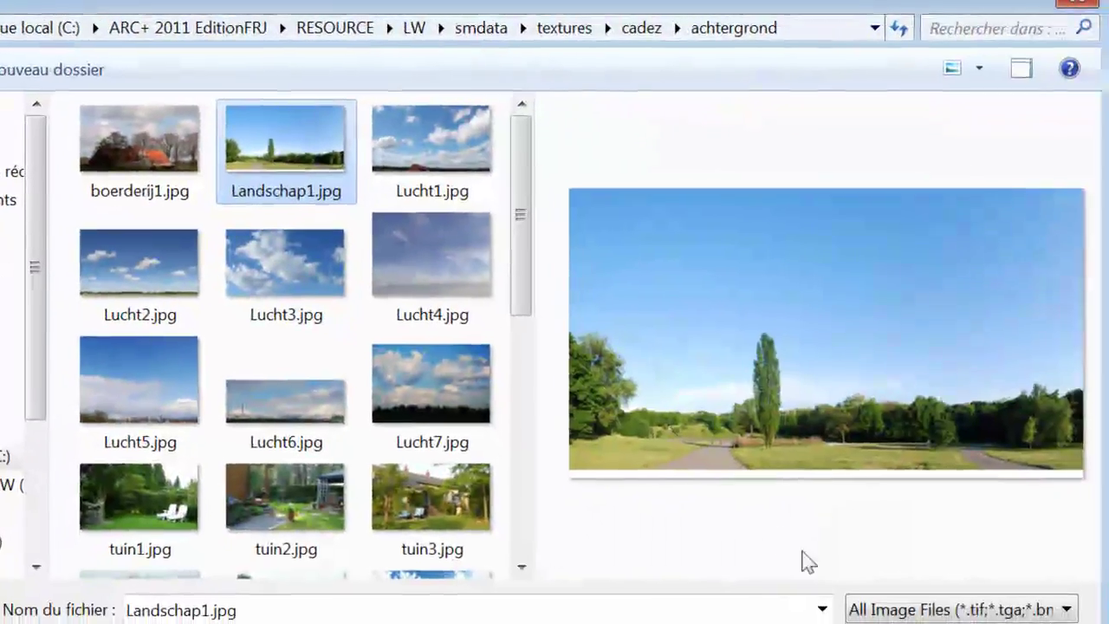
left_click(885, 622)
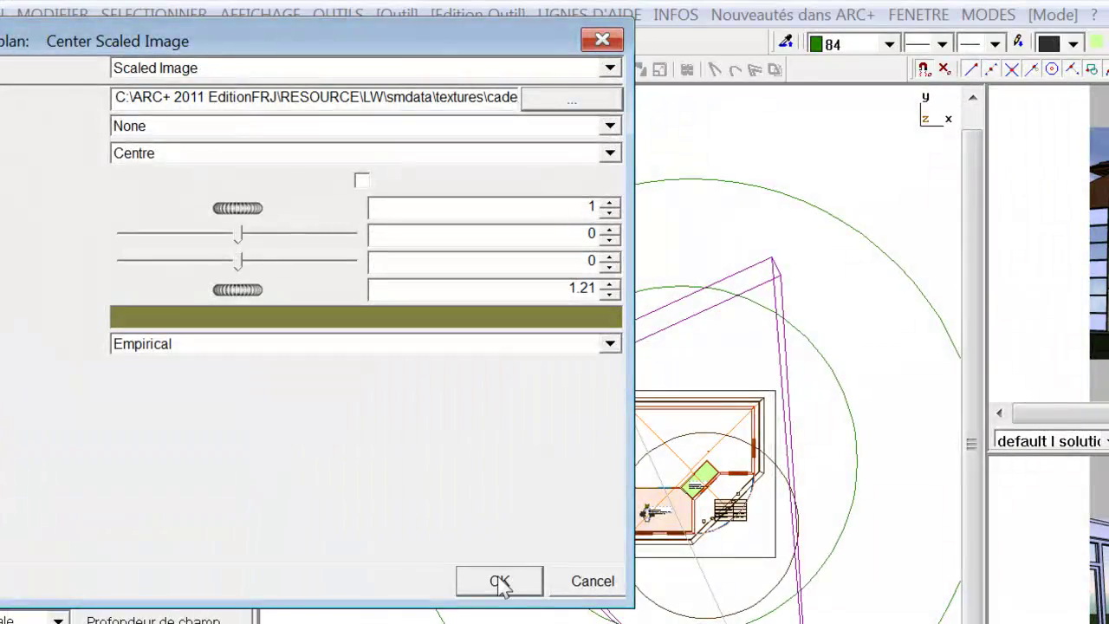
left_click(500, 580)
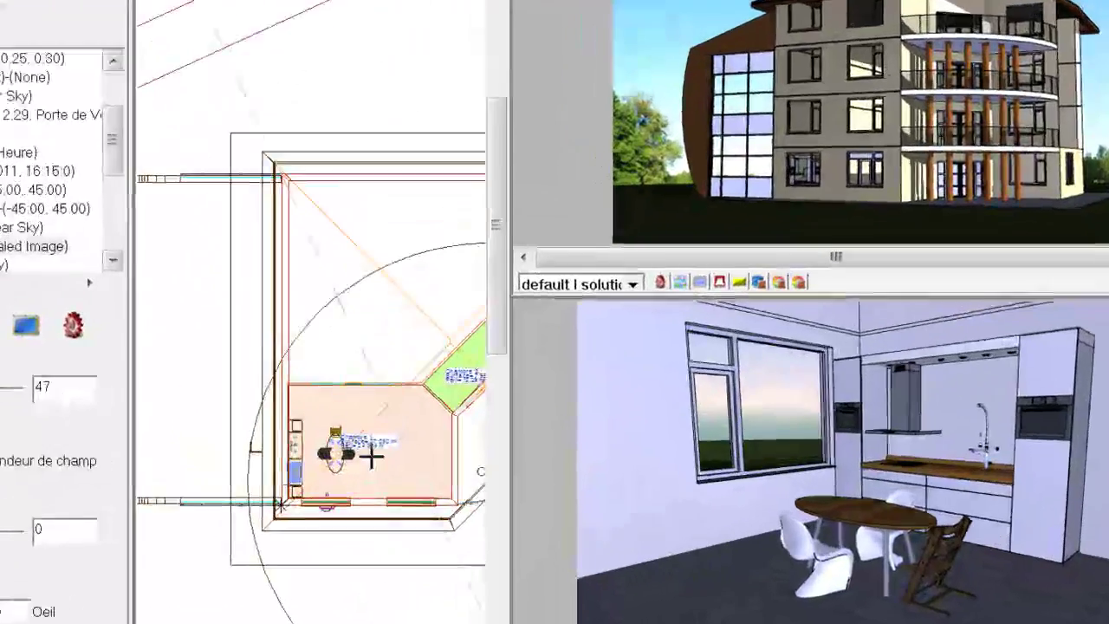
middle_click_drag(316, 448, 265, 423)
scroll(265, 424, "down", 1)
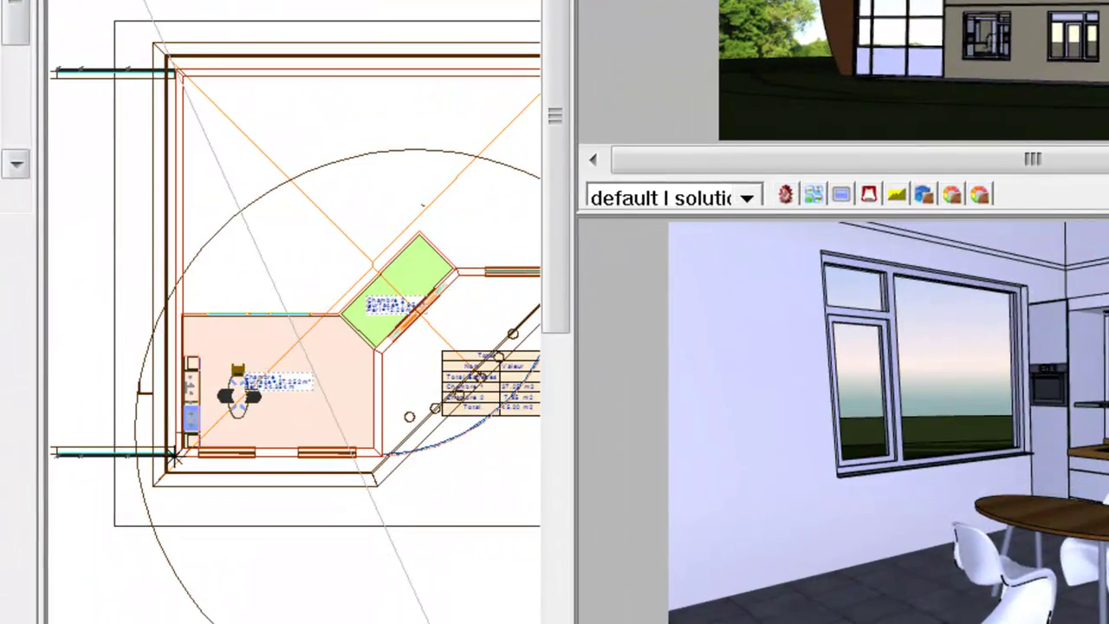